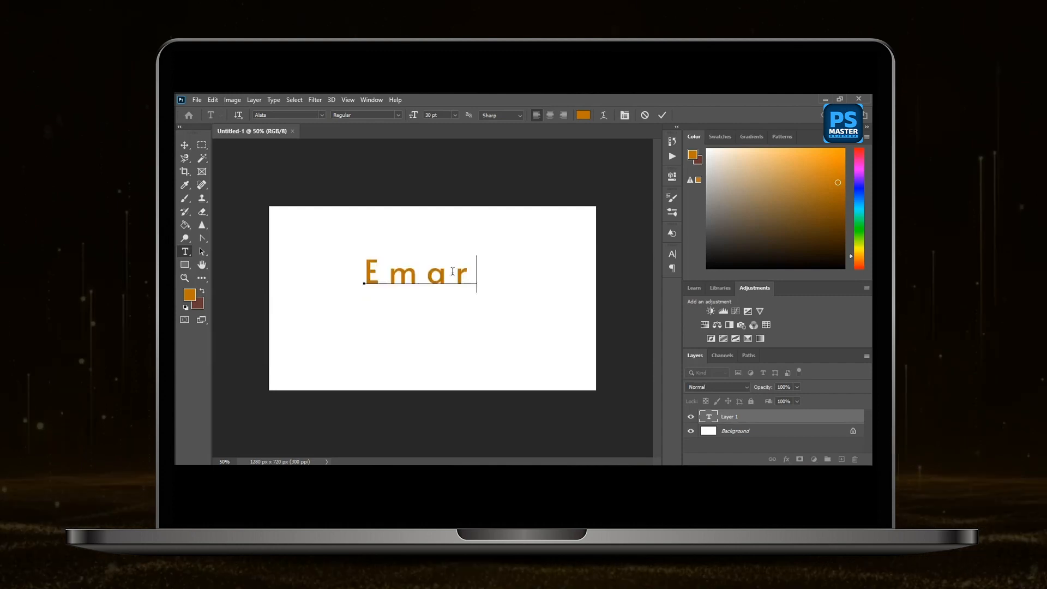
Finish the title text as "Emard Family" and move it to the middle of the canvas.
text(d Family)
key(ctrl+Return)
key(v)
drag(482, 277, 406, 293)
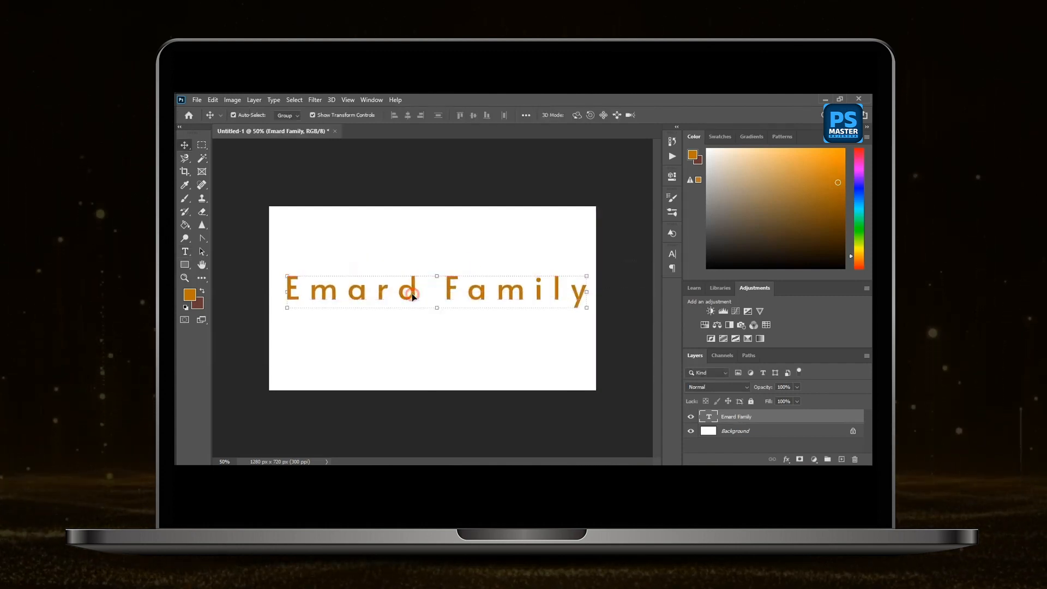
Set the "Emard Family" title's tracking to 5 and change its font to Aladin.
click(672, 254)
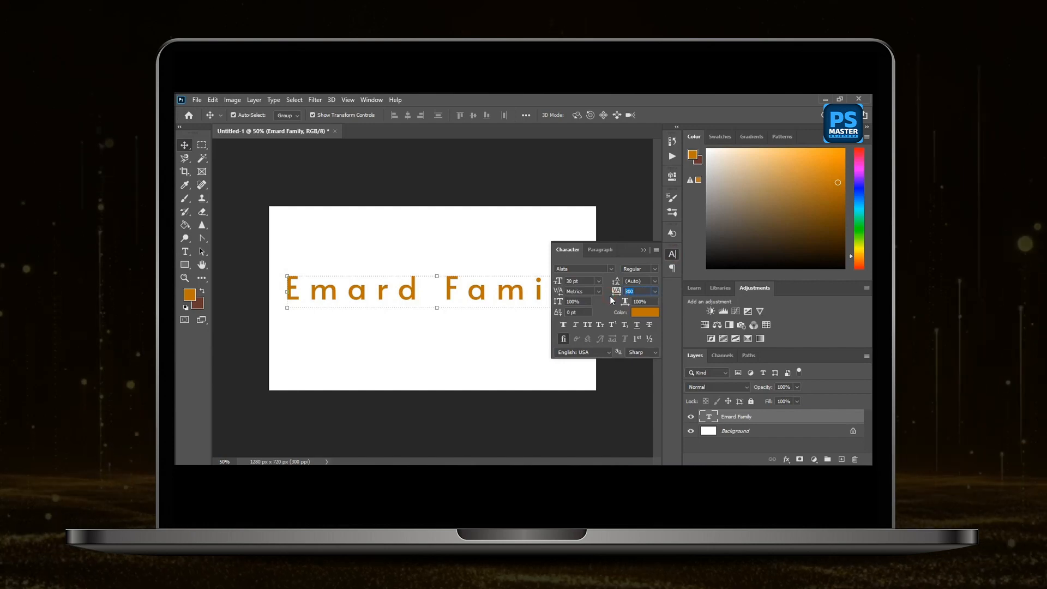
text(5)
key(Return)
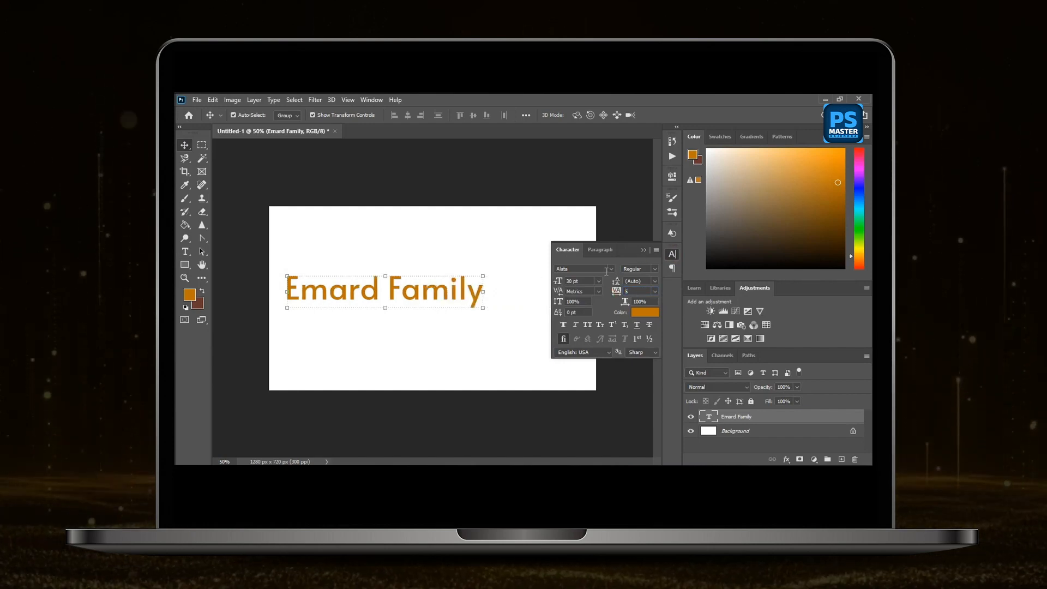
click(610, 269)
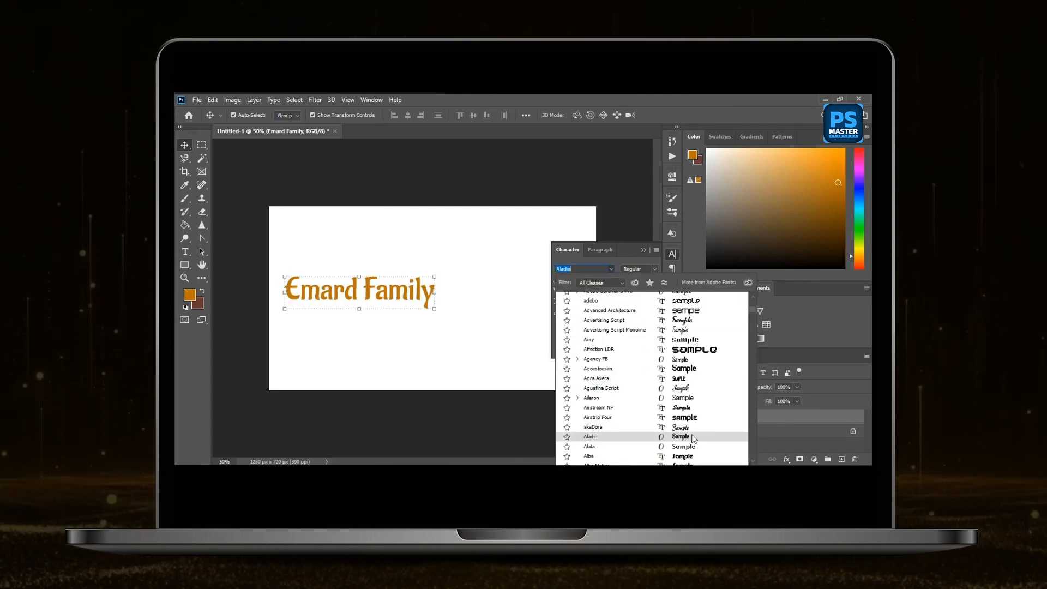
click(694, 438)
click(643, 250)
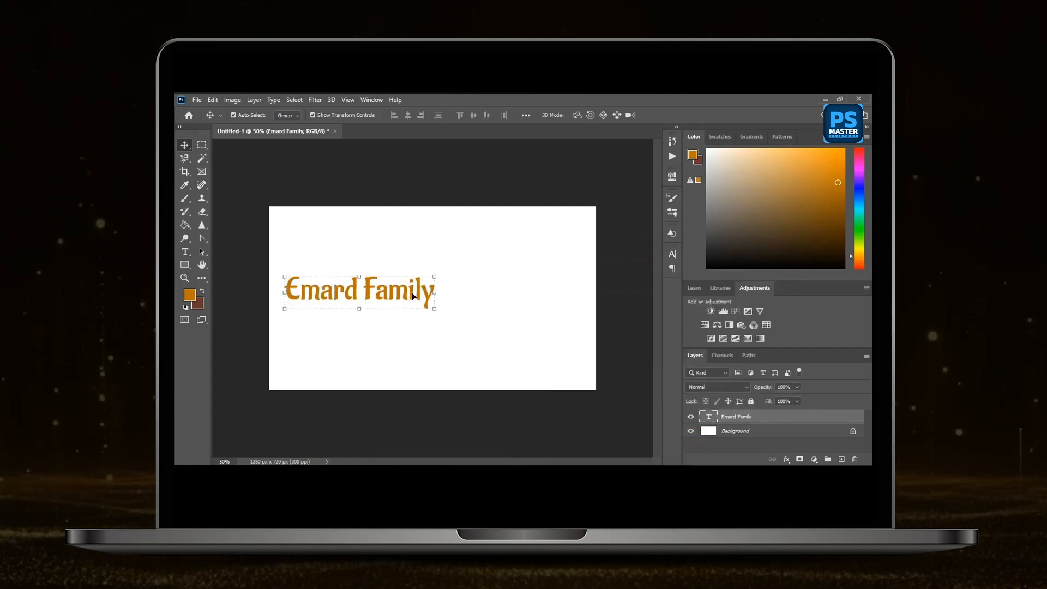
Move the title to the horizontal centre of the canvas, slightly below the middle, and deselect it.
drag(413, 296, 483, 321)
click(545, 329)
key(ctrl+plus)
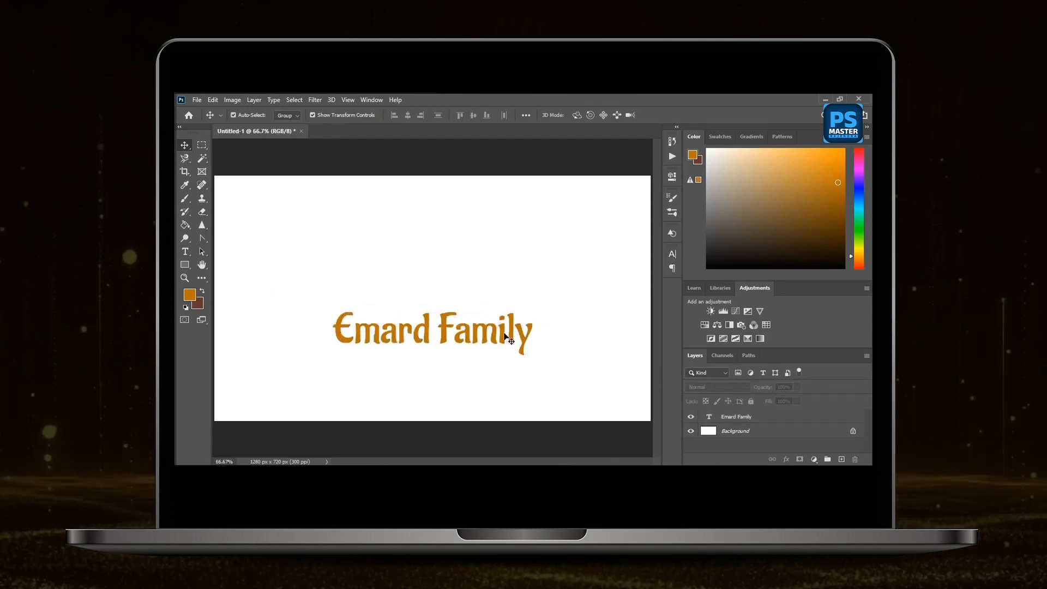
Duplicate the title directly below itself and replace the copy's text with "Chiropractic & Wellness".
drag(504, 335, 506, 376)
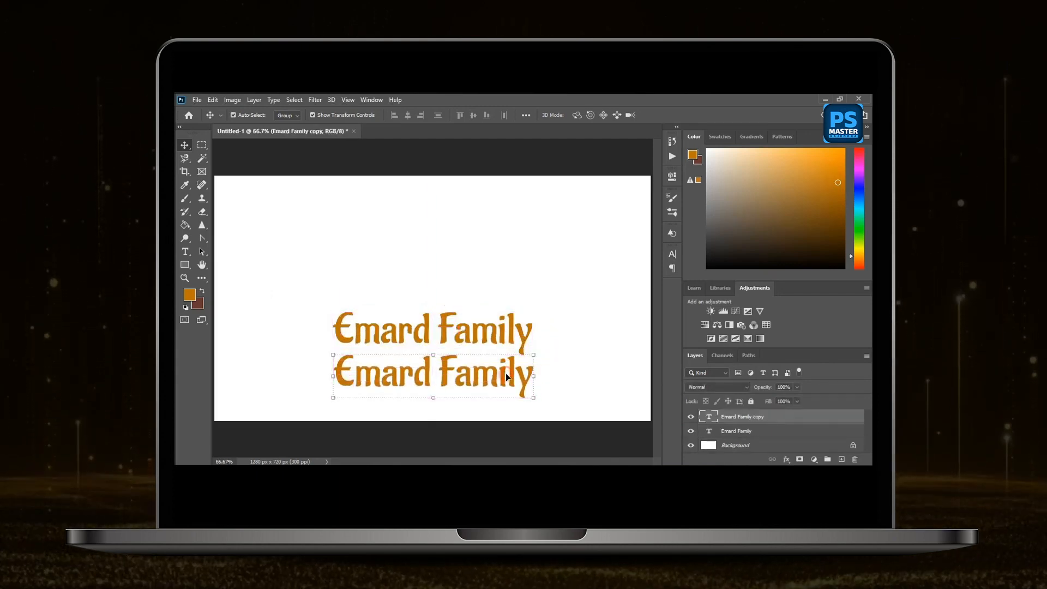
double_click(512, 374)
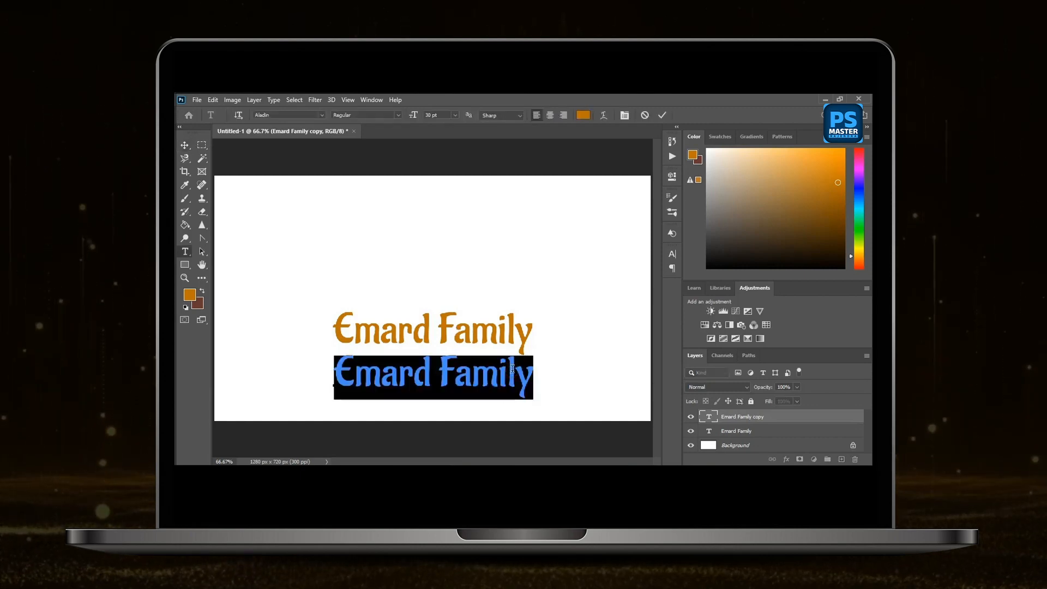
text(Ch)
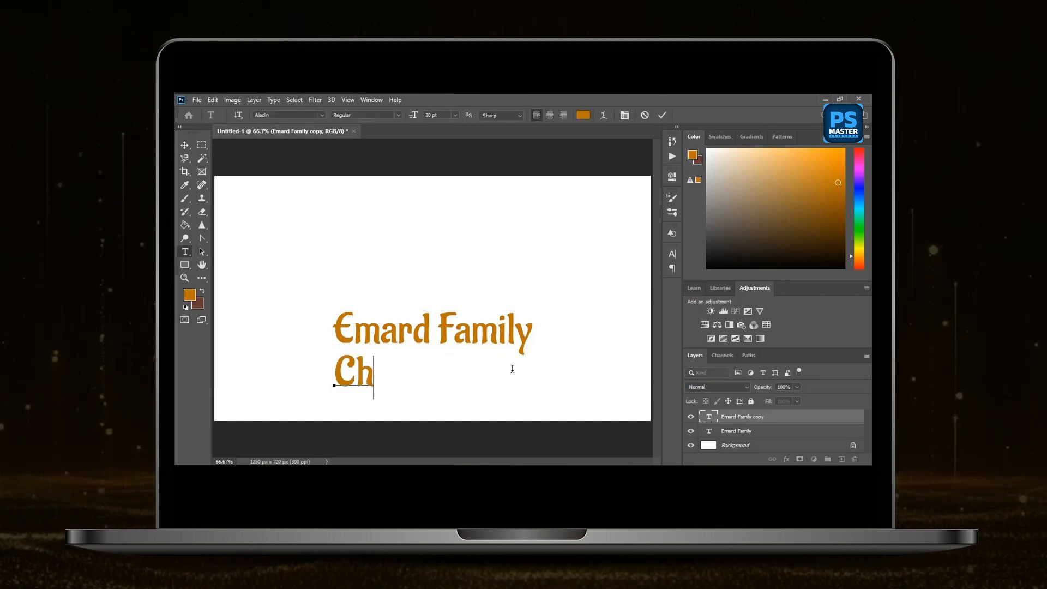
text(iropractic & Wellness)
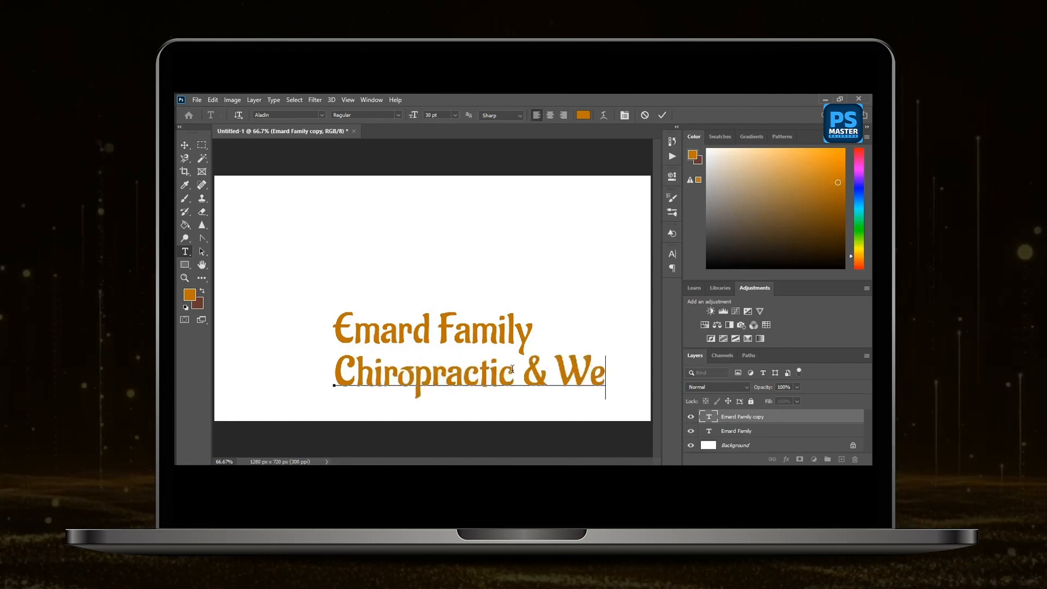
key(ctrl+Return)
Scale the "Chiropractic & Wellness" tagline down to about 30% and place it centred just under the title.
drag(334, 353, 412, 361)
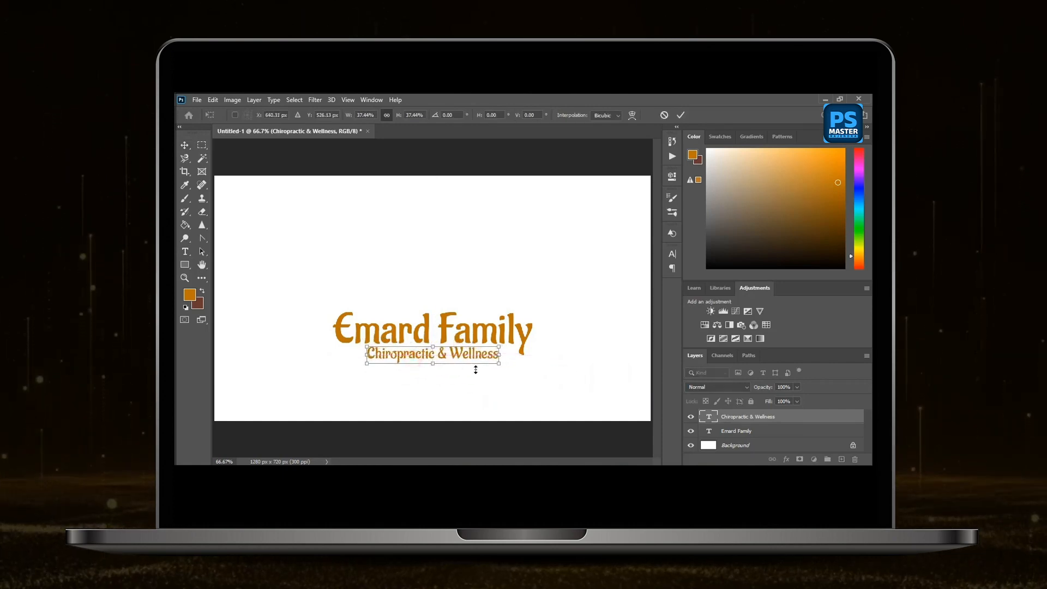
drag(497, 368, 486, 365)
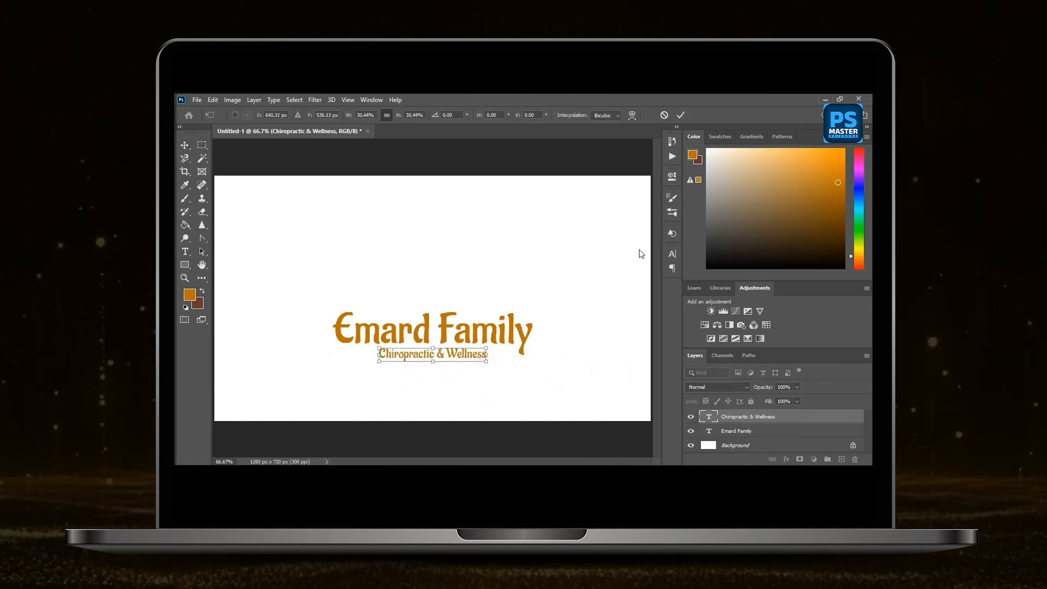
click(672, 254)
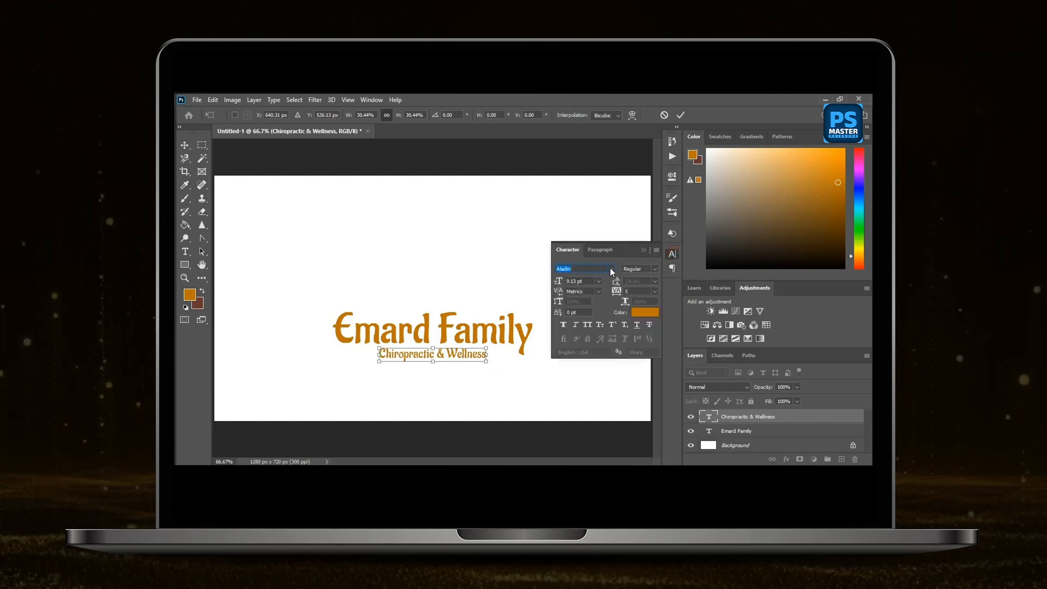
click(681, 115)
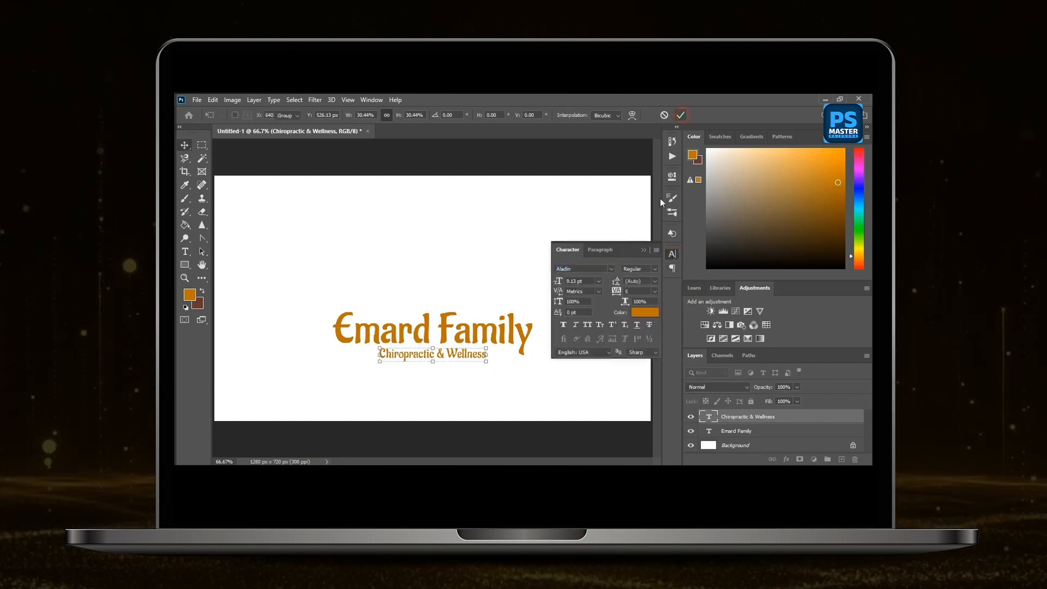
Change the tagline's font to Adobe Garamond Pro.
click(611, 269)
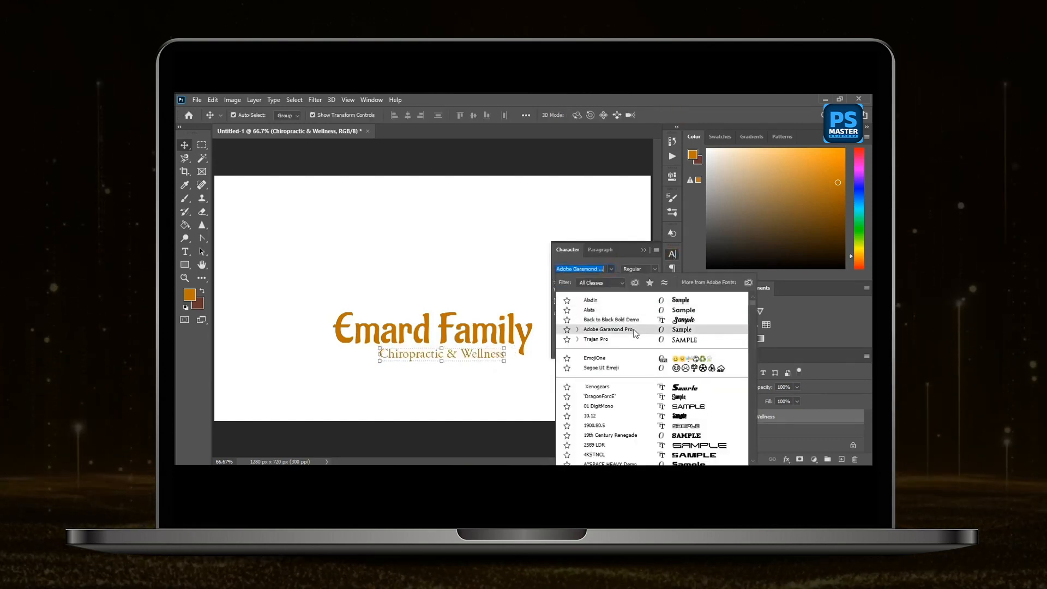
click(635, 333)
click(644, 252)
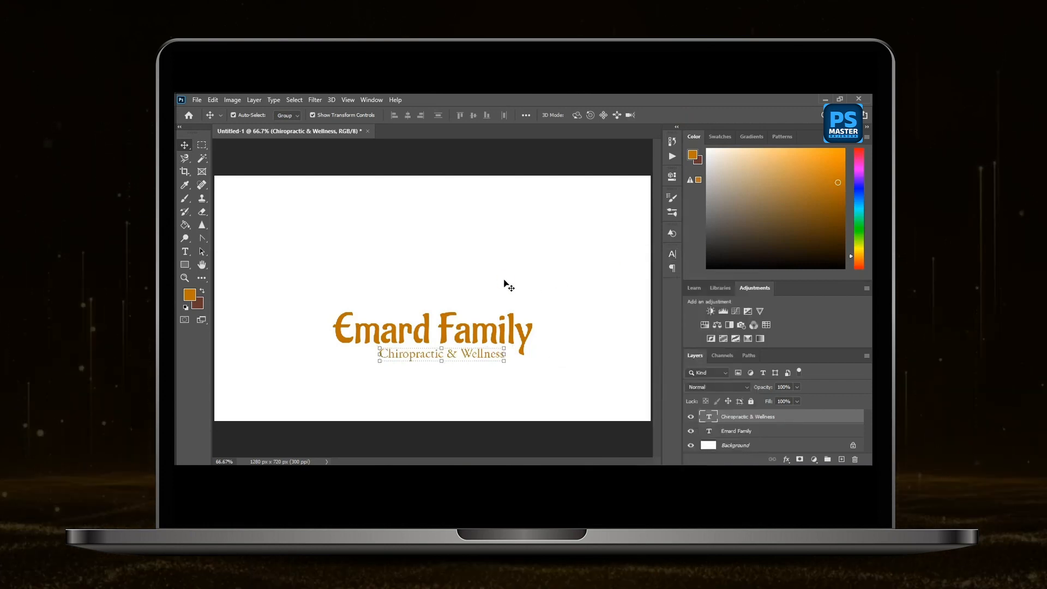
Select the title and tagline together and align their horizontal centers.
click(470, 288)
drag(421, 318, 477, 391)
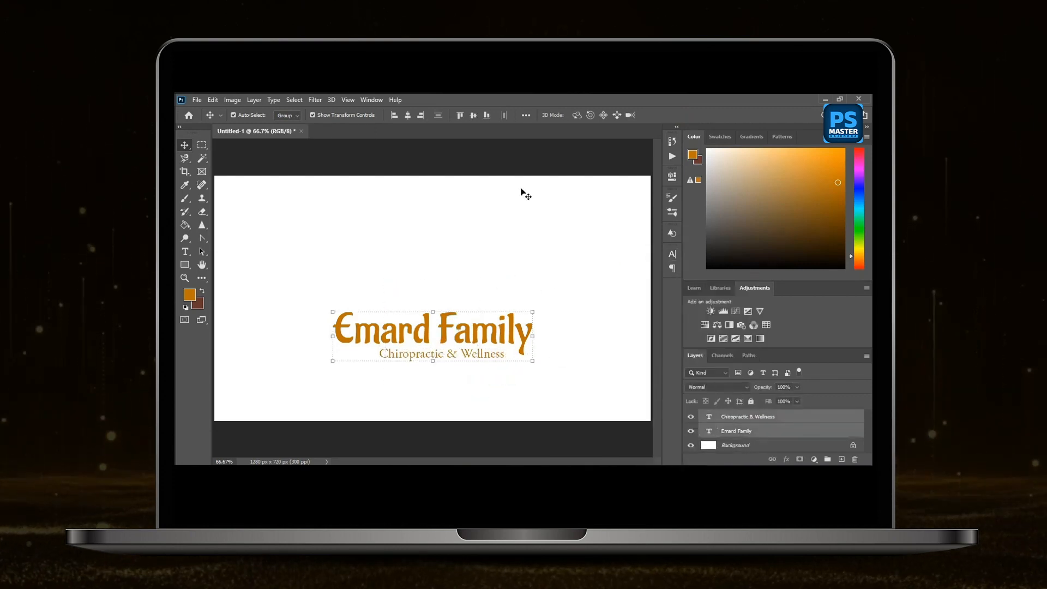
click(409, 116)
click(484, 237)
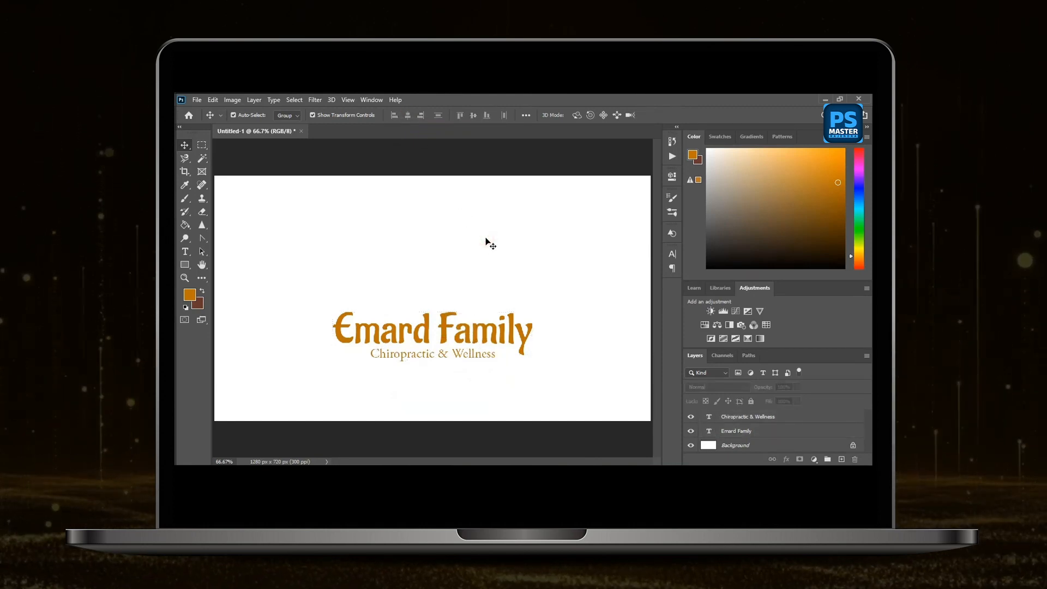
Move the title and tagline together up to about the middle of the canvas.
click(385, 271)
drag(344, 300, 489, 381)
drag(469, 342, 476, 296)
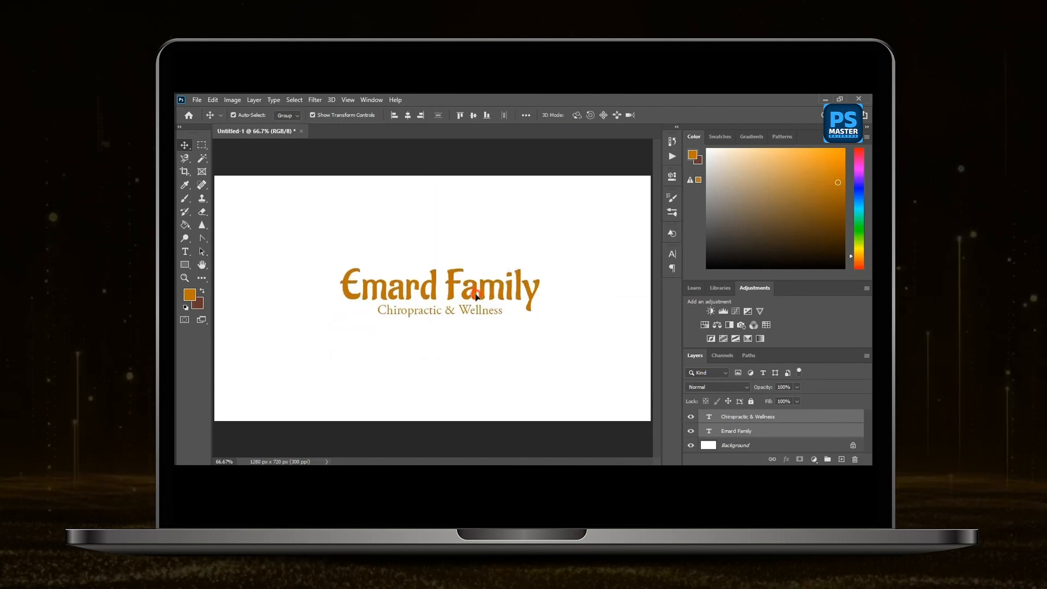
click(513, 348)
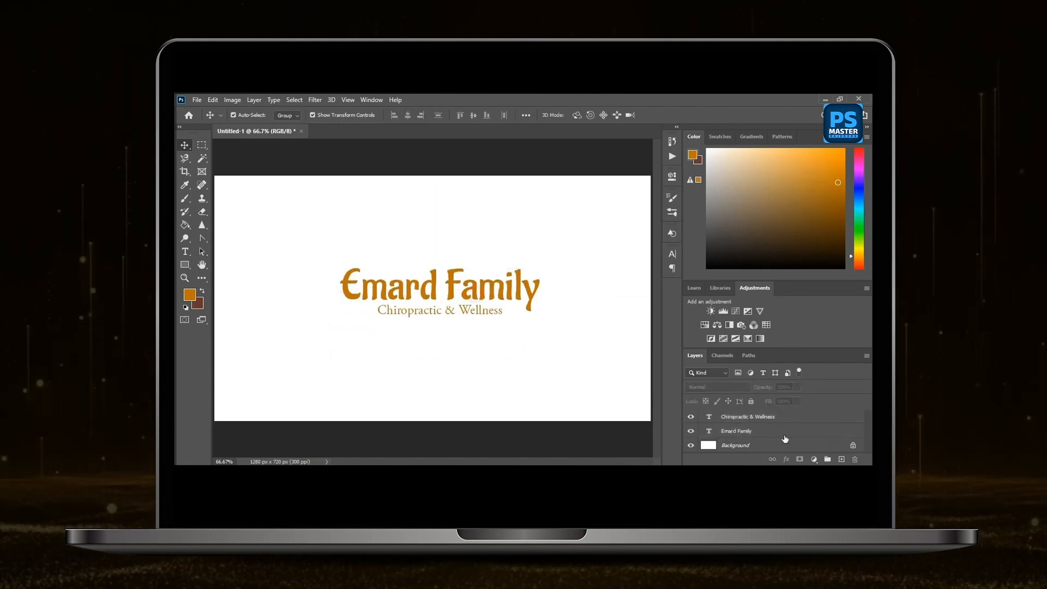
Add a new layer and draw an orange circle of about 261 px with the Ellipse tool over the text.
click(842, 460)
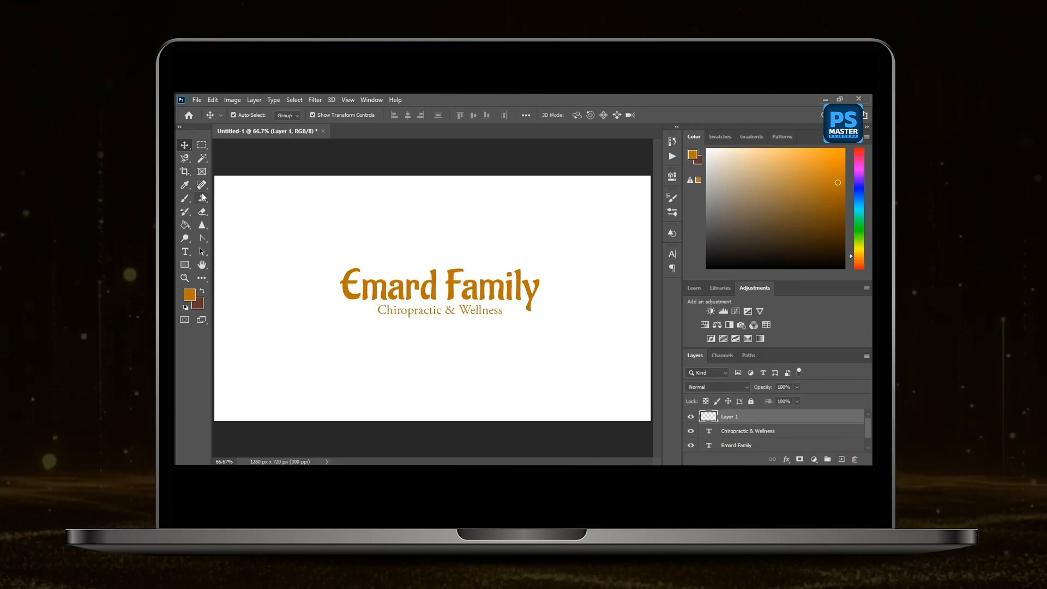
right_click(185, 264)
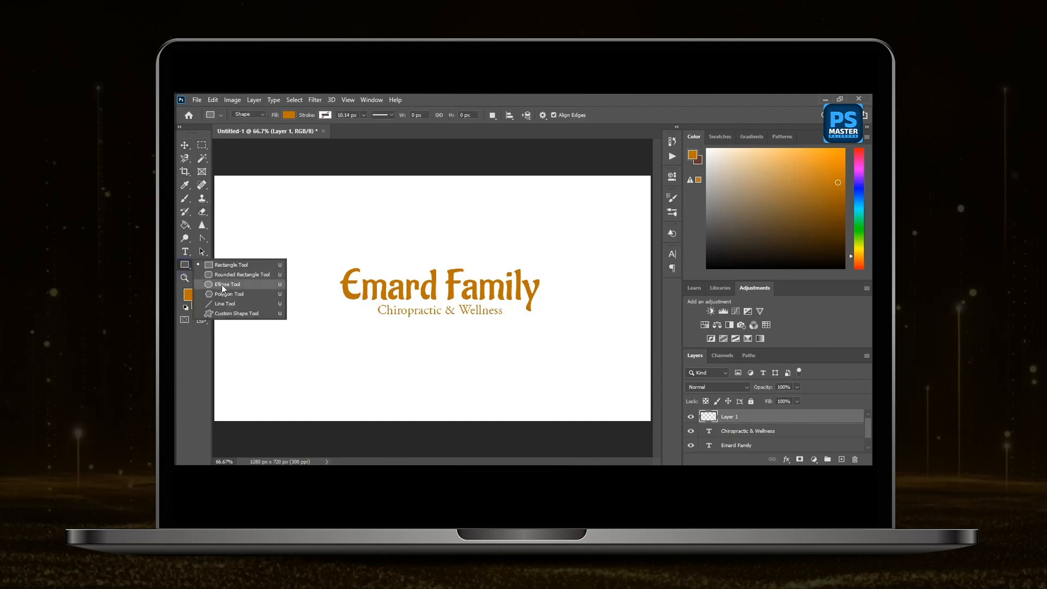
click(223, 282)
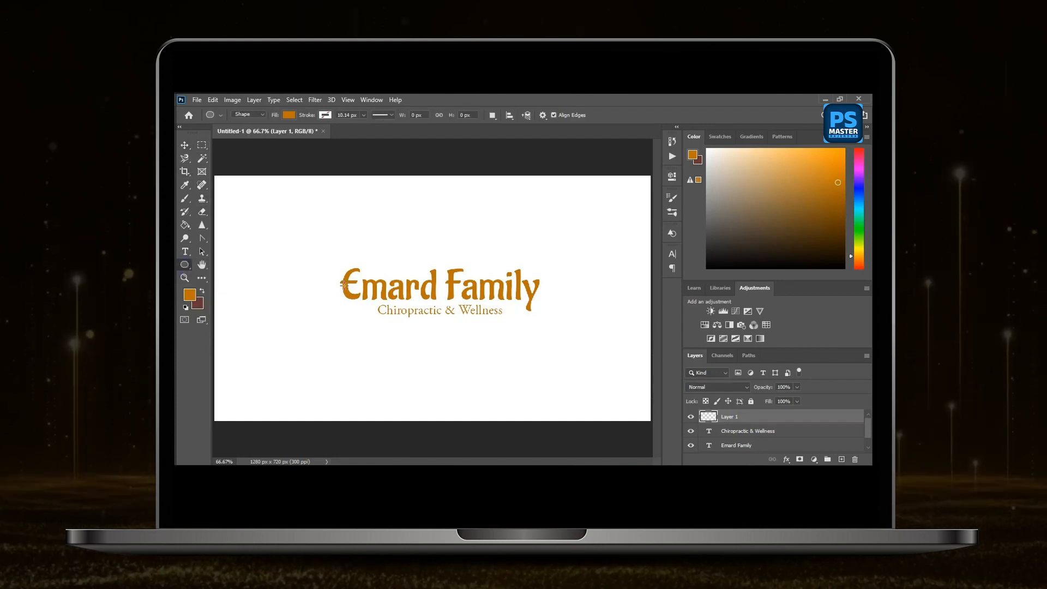
drag(368, 295, 466, 368)
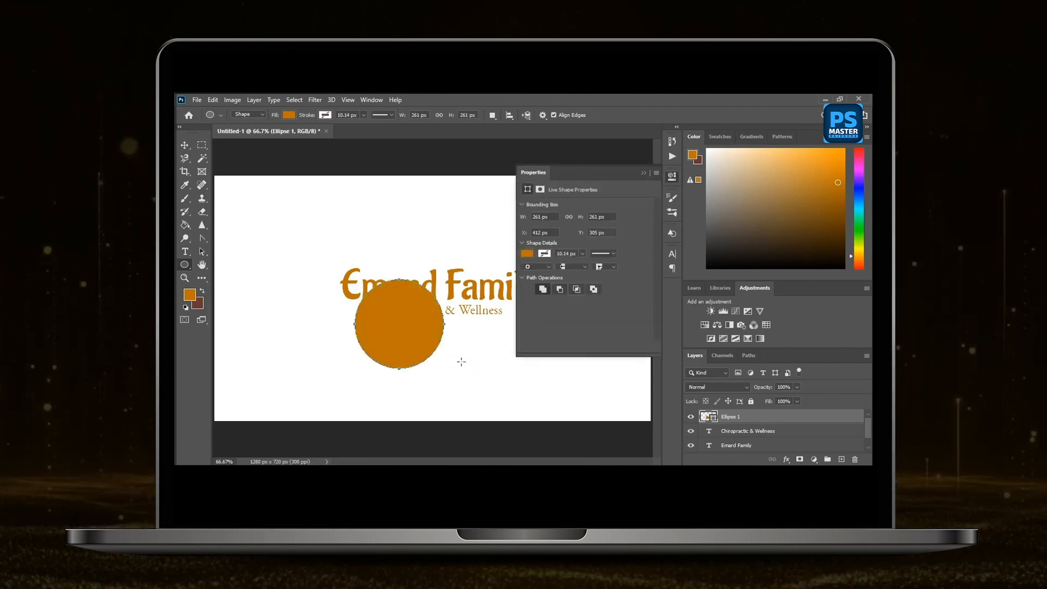
click(643, 172)
Move the orange circle up and left so it covers the beginning of the title.
click(186, 145)
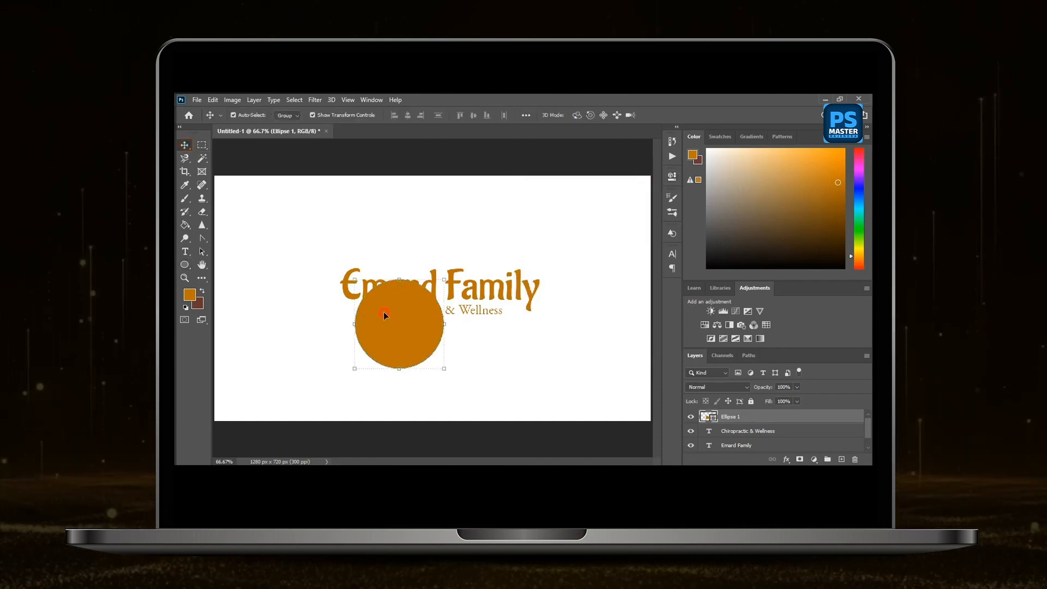
drag(385, 315, 348, 270)
click(481, 235)
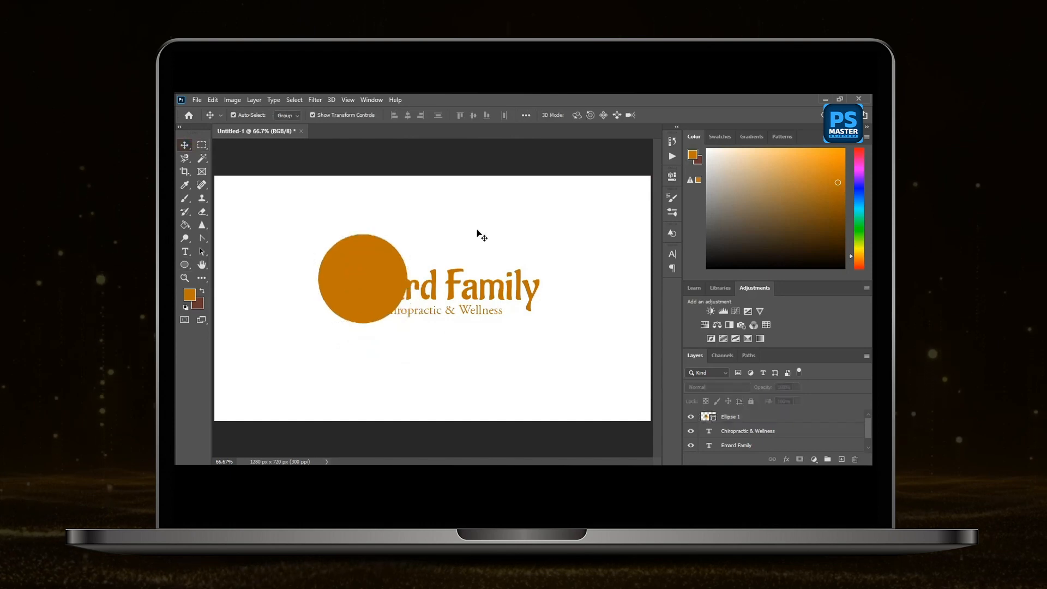
Duplicate the orange circle slightly to its right and recolour the copy with the dark green swatch.
click(376, 264)
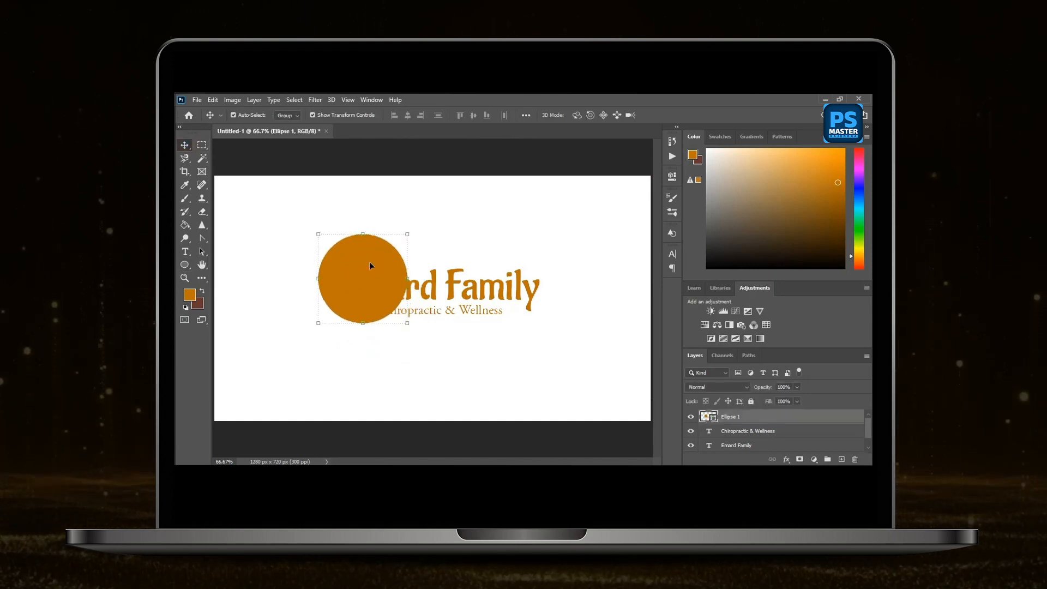
drag(369, 265, 380, 268)
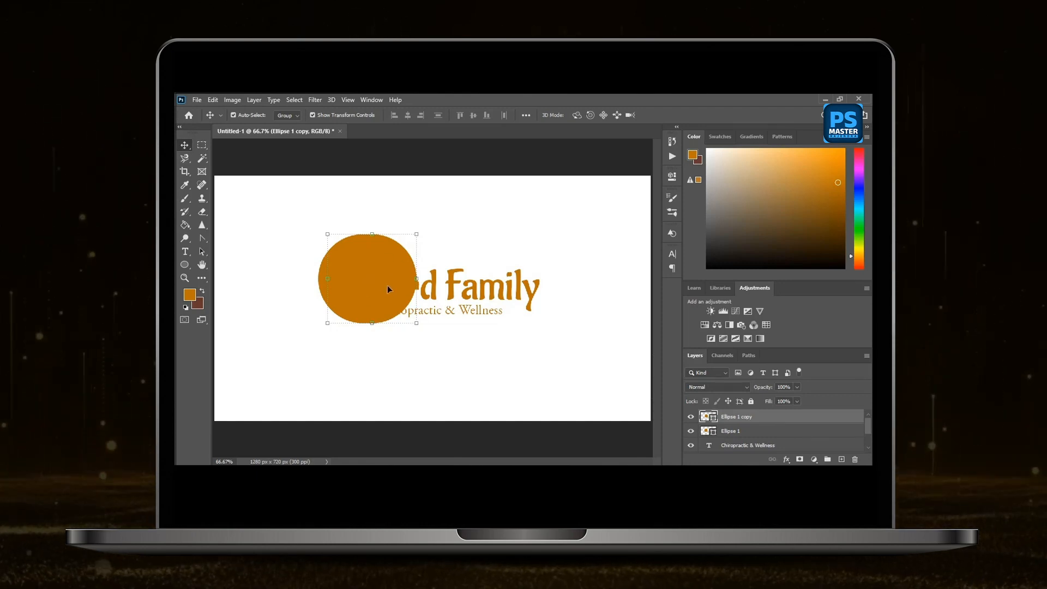
click(186, 226)
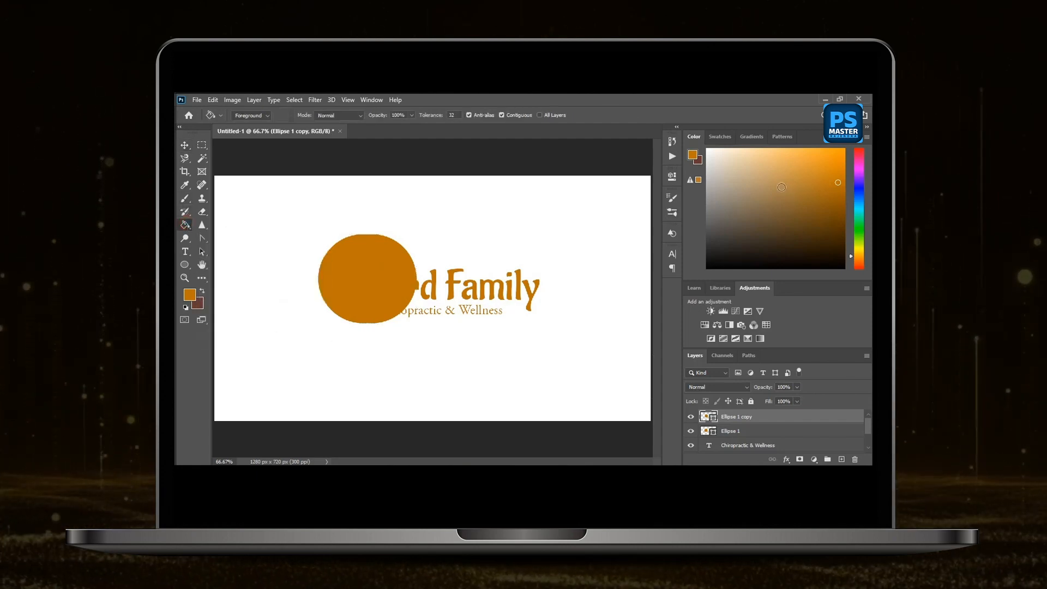
click(725, 138)
click(732, 154)
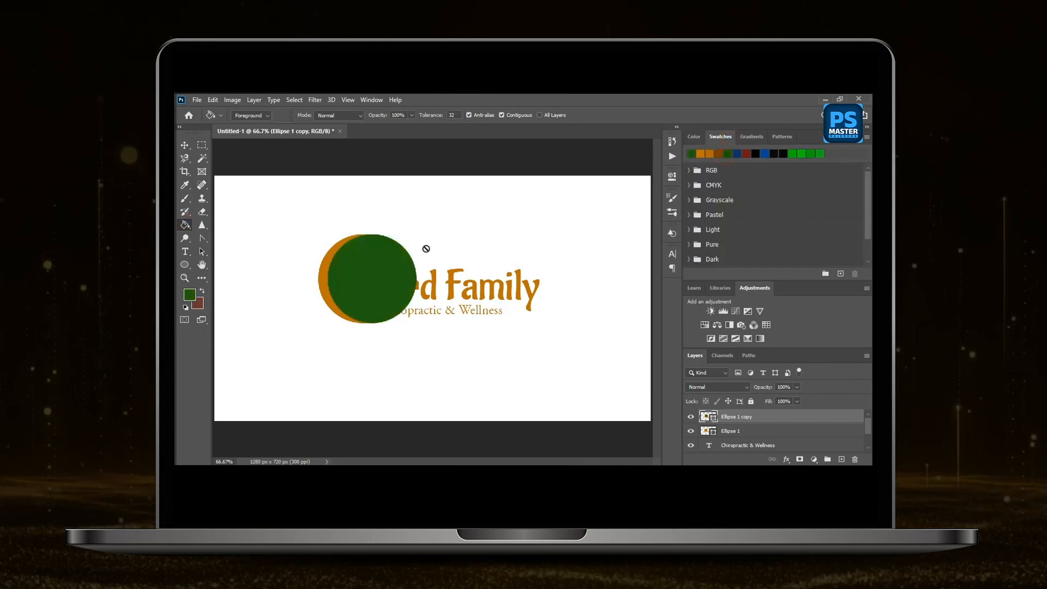
Scale the green circle down slightly, keeping its lower-left corner in place over the orange circle.
key(v)
click(318, 200)
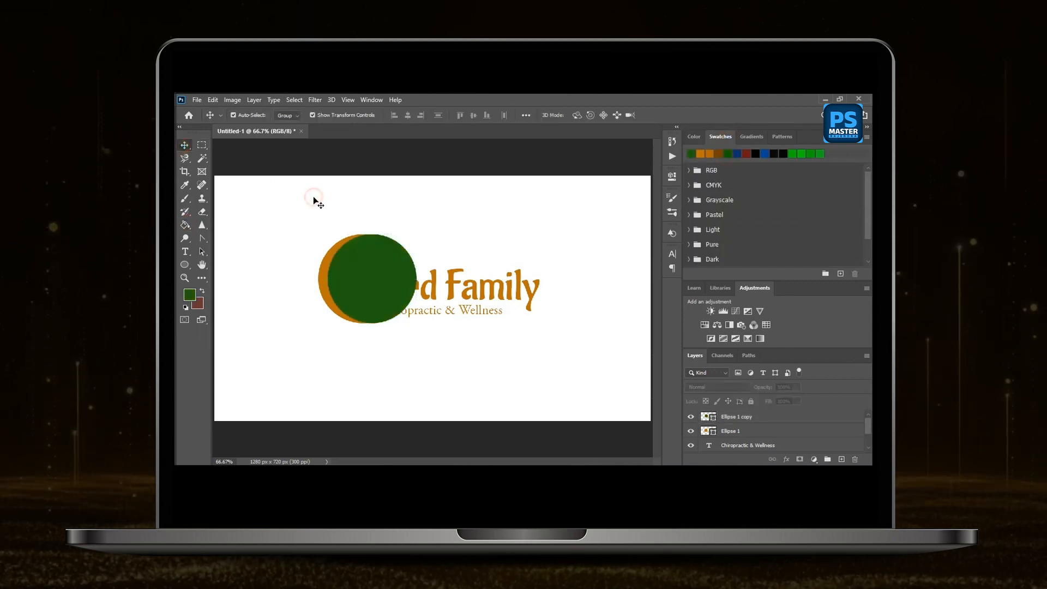
click(375, 261)
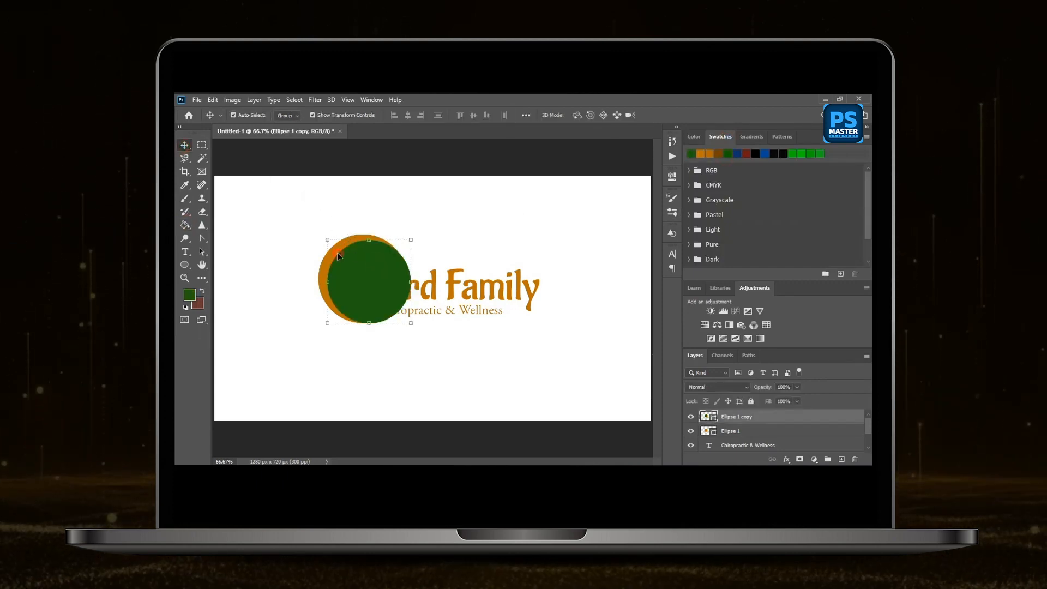
Select both circles and combine them with Subtract Front Shape to form a crescent around the title's start.
shift+click(337, 253)
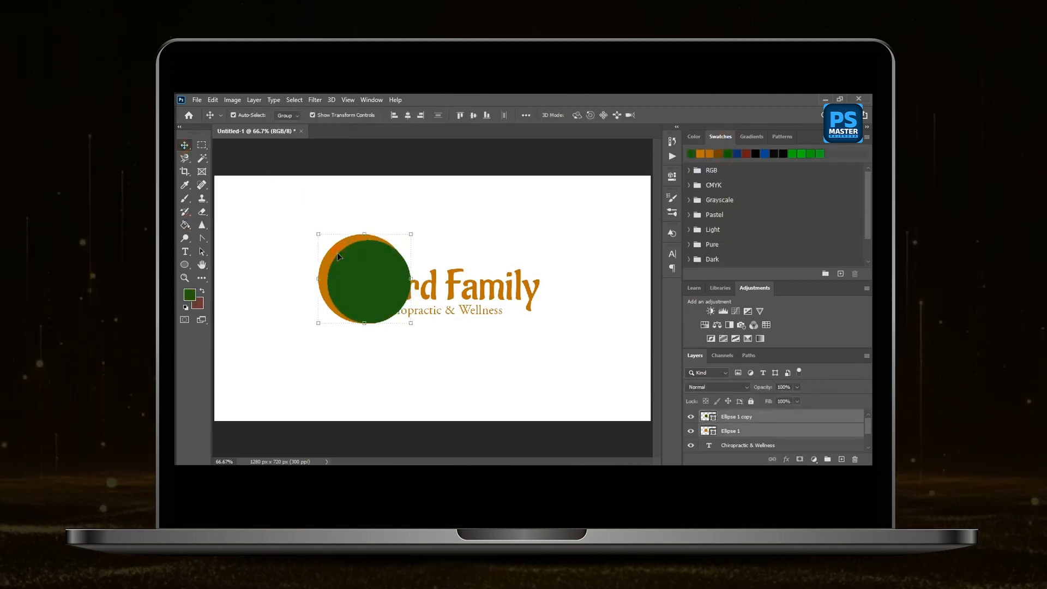
click(255, 101)
mouse_move(361, 391)
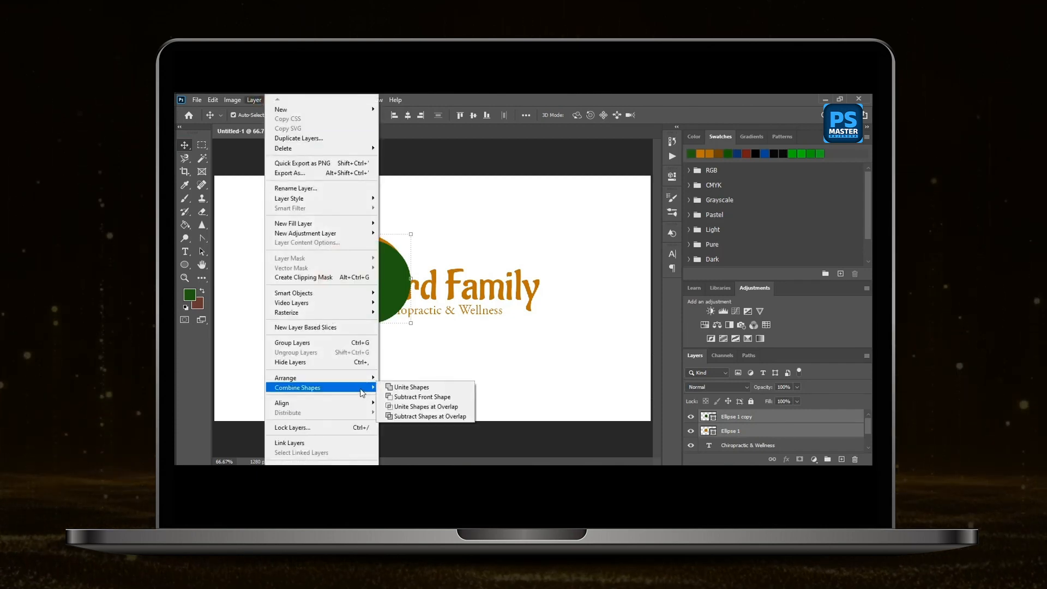
click(446, 398)
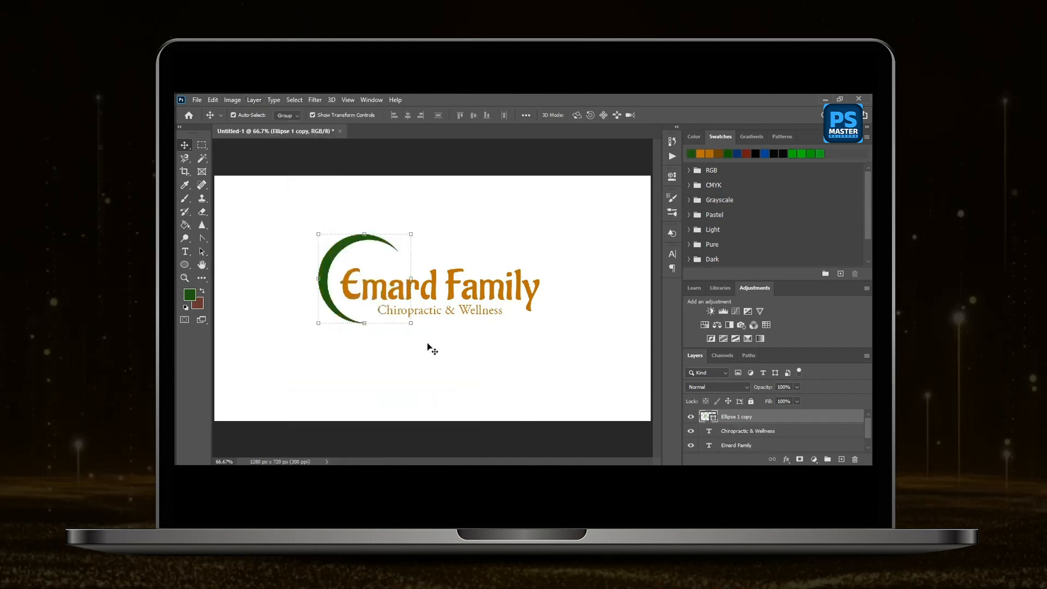
Nudge the green crescent up slightly and add a duplicate scaled to about 133% around its outer side.
click(360, 236)
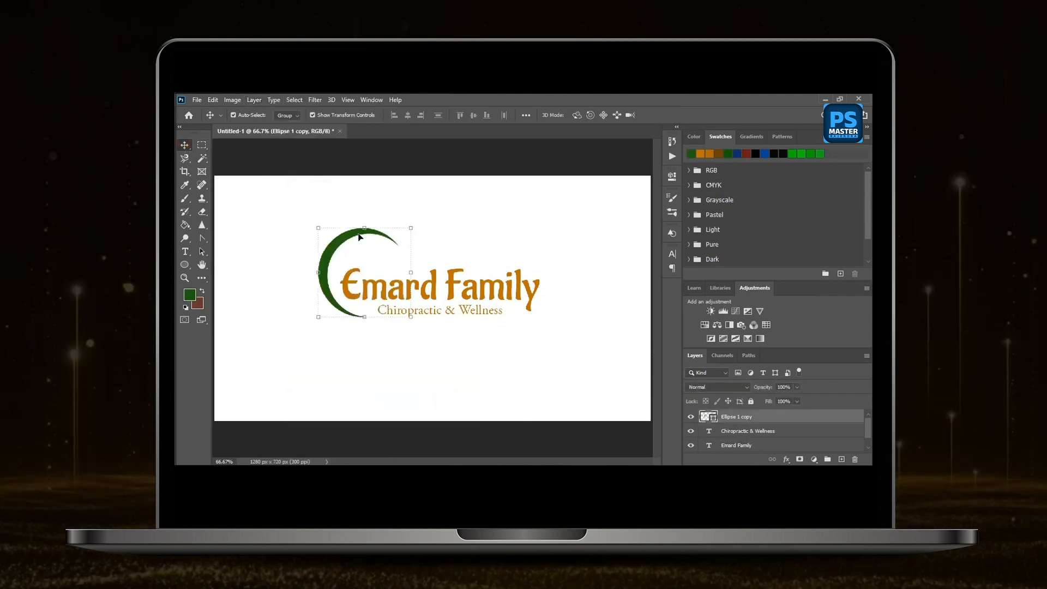
drag(360, 237, 407, 212)
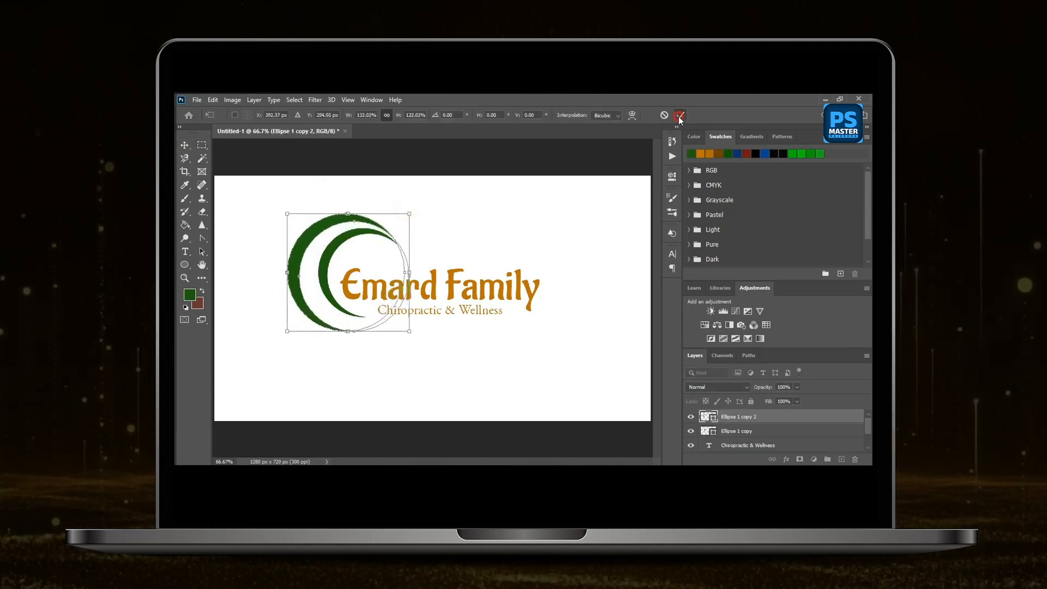
click(451, 229)
Rotate the inner crescent about 16° clockwise and shift it slightly right around the start of the title.
click(343, 245)
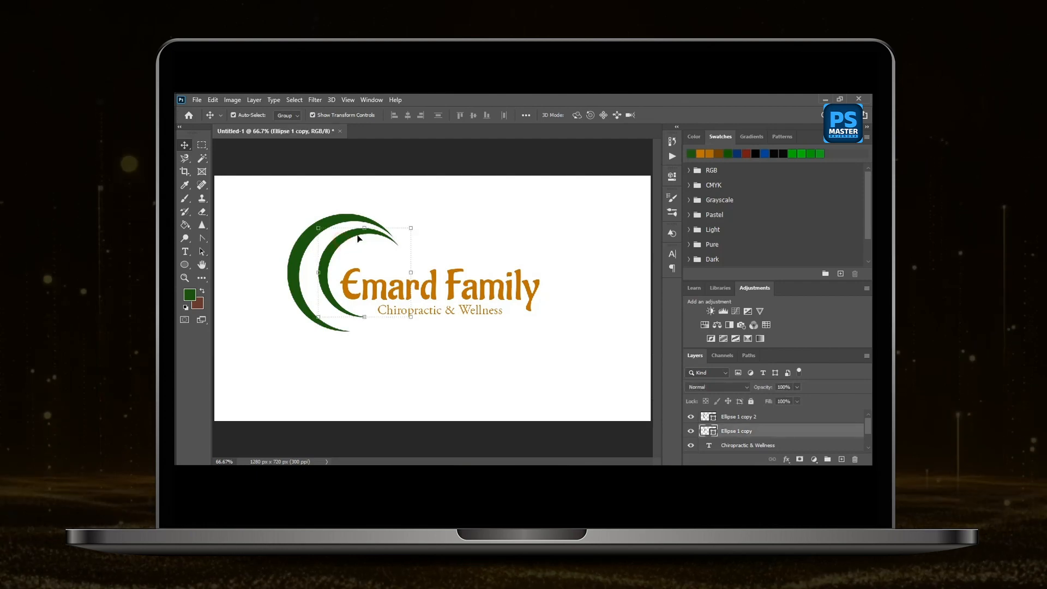
drag(417, 230, 425, 248)
drag(364, 236, 367, 239)
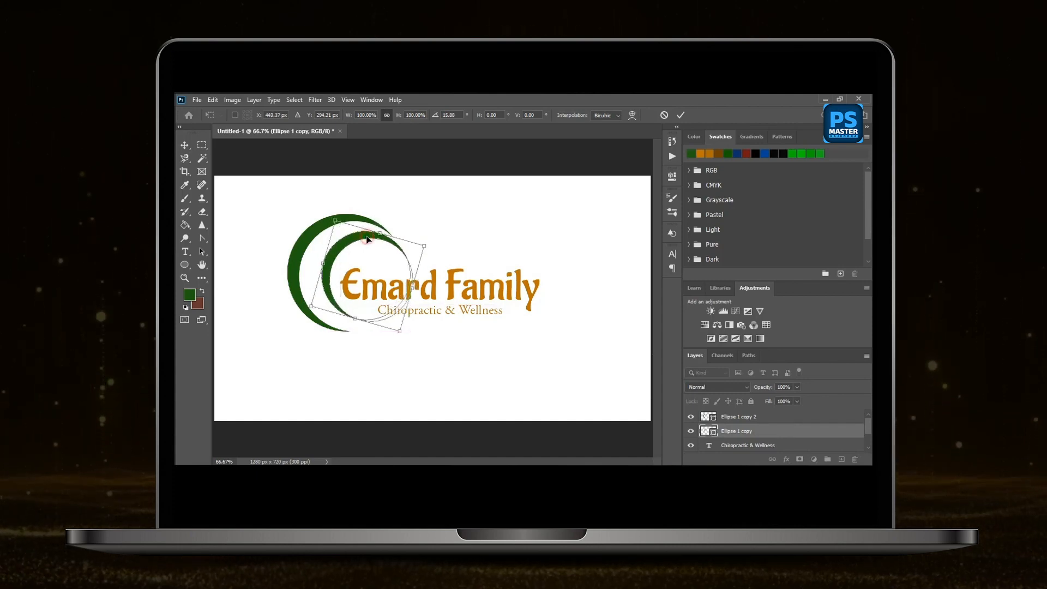
key(Right)
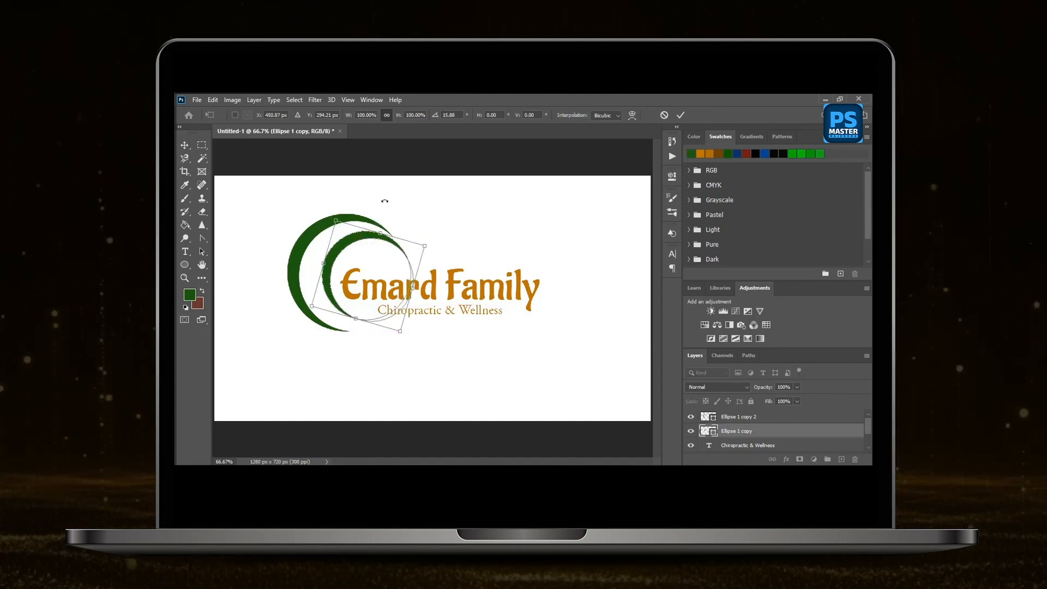
click(680, 115)
click(369, 206)
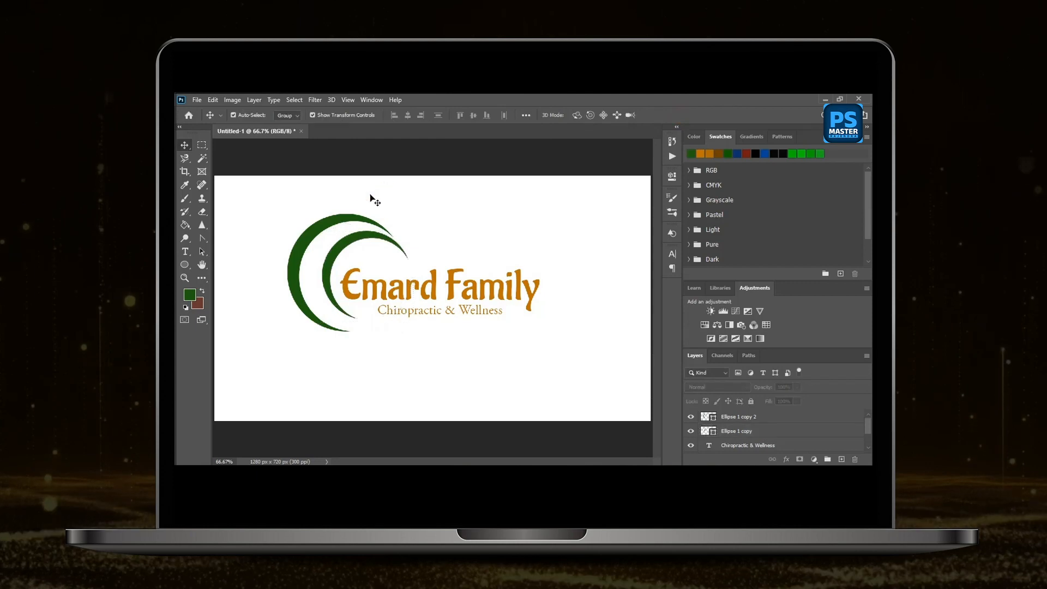
Rotate the outer crescent to about -36.5° and move it right and slightly down, closer to the inner crescent.
click(334, 223)
drag(412, 211, 370, 170)
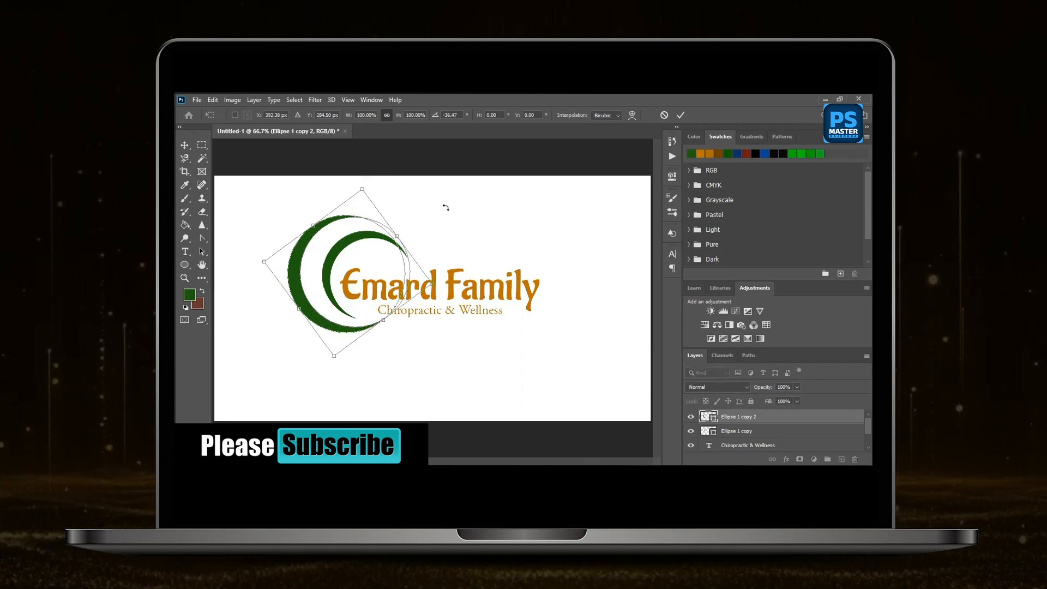
key(Right)
key(Right)
key(Right)
key(Right)
key(Right)
key(Right)
key(Right)
key(Right)
key(Right)
key(Right)
key(Right)
key(Right)
key(Right)
key(Right)
key(Right)
key(Right)
key(Right)
key(Right)
key(Right)
key(Right)
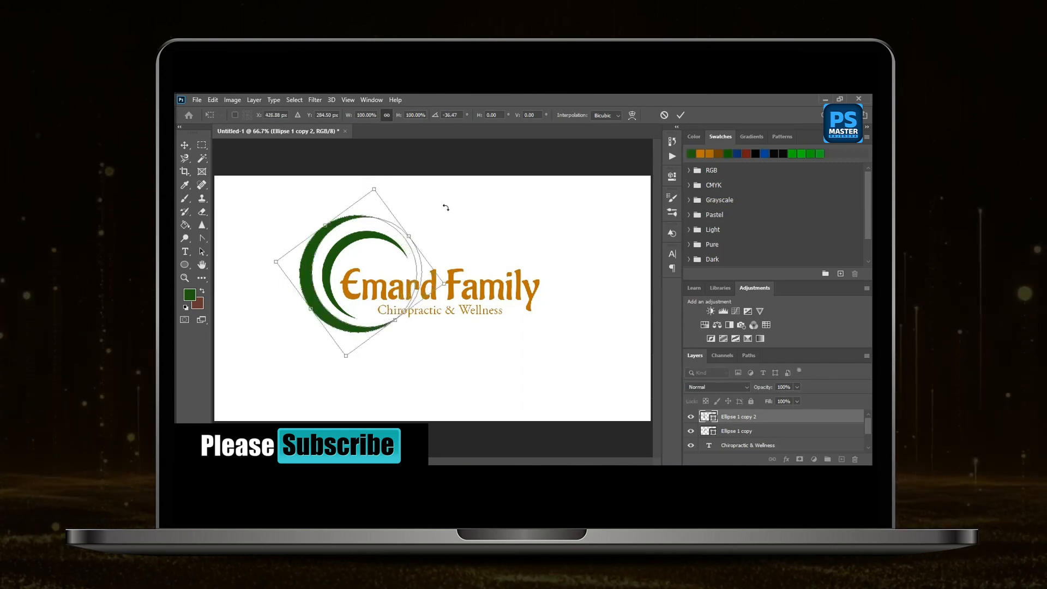
key(Down)
key(Down)
key(Down)
key(Down)
key(Down)
key(Down)
key(Down)
key(Down)
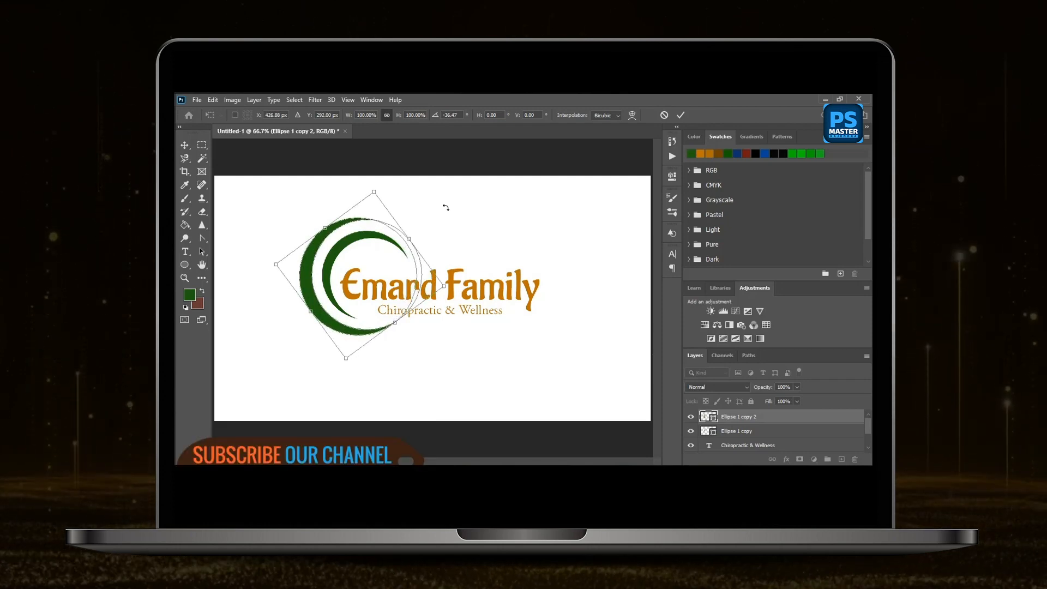
key(Return)
Draw a closed, blue-filled leaf about 161 by 78 px with the Pen tool, reaching left from the outer crescent's edge.
key(ctrl+plus)
click(204, 238)
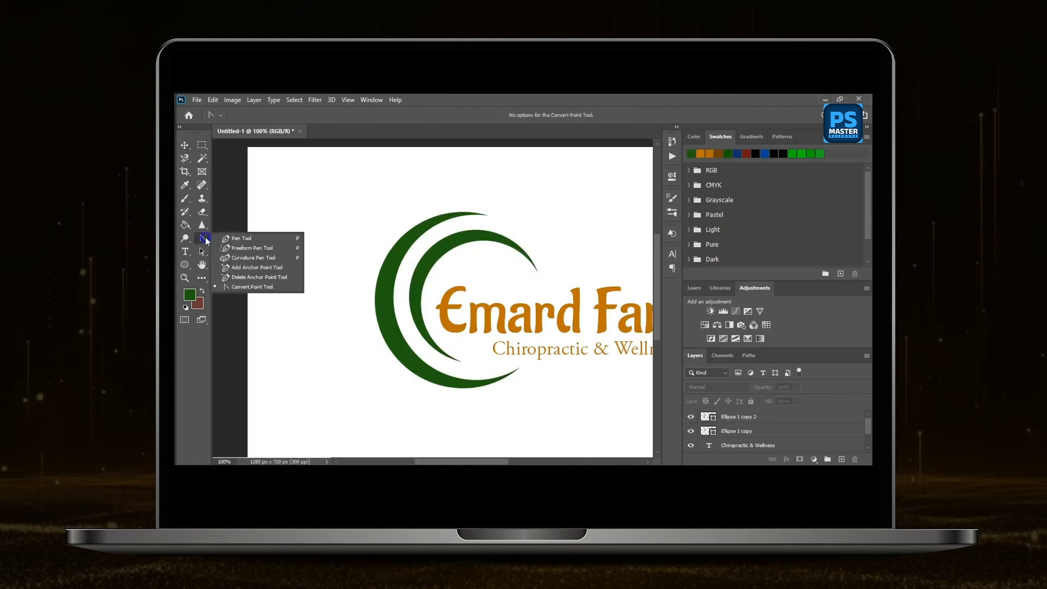
click(259, 238)
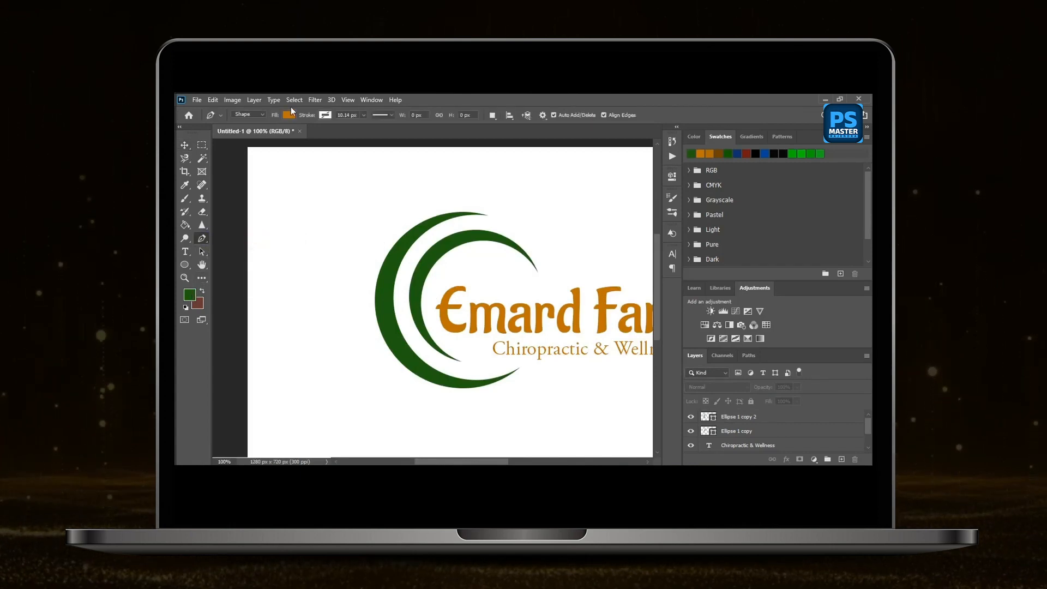
click(289, 114)
click(299, 169)
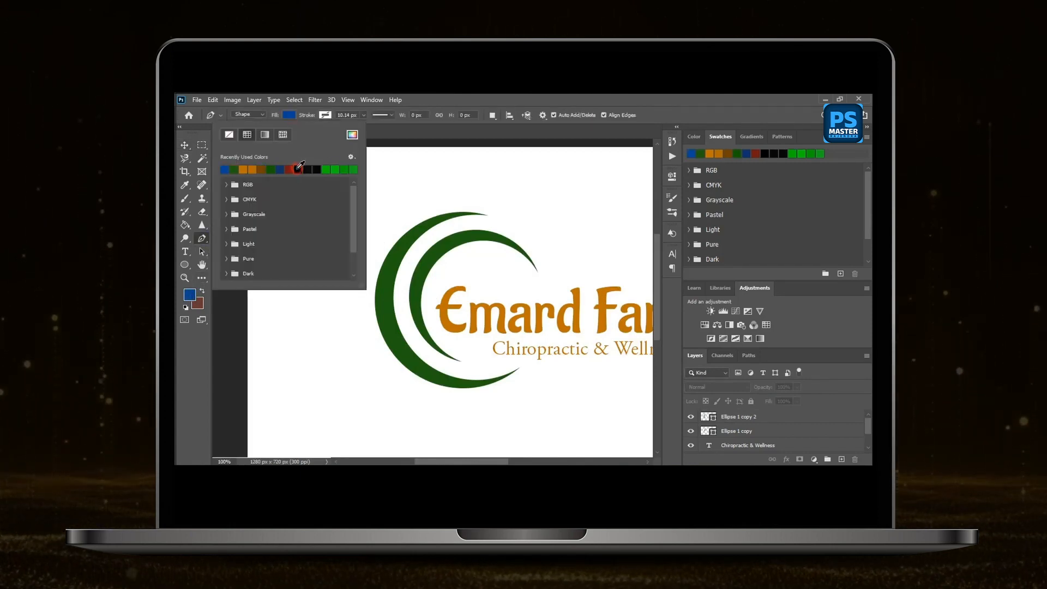
click(419, 131)
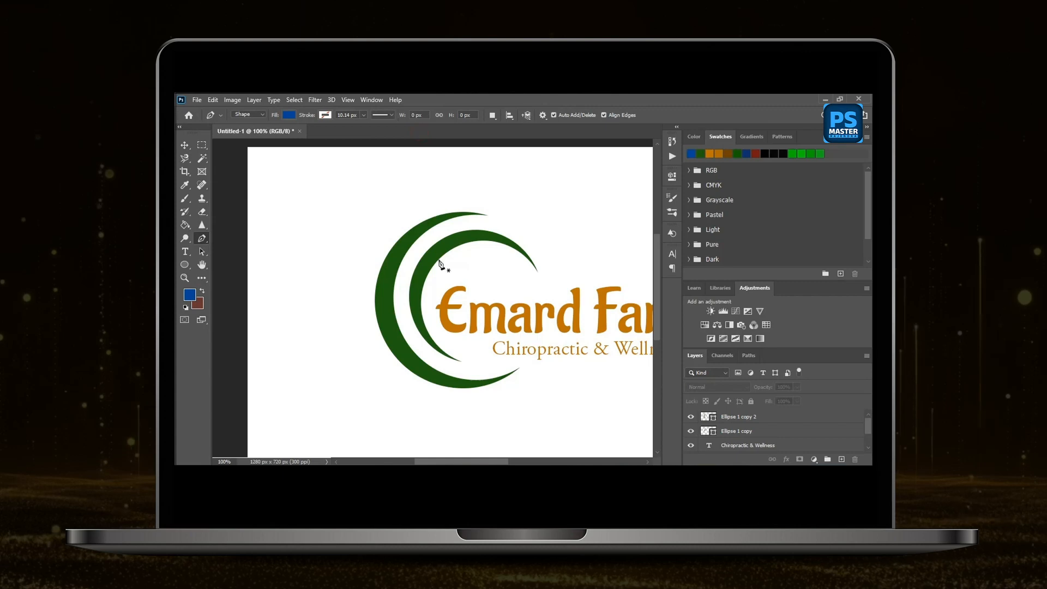
click(376, 301)
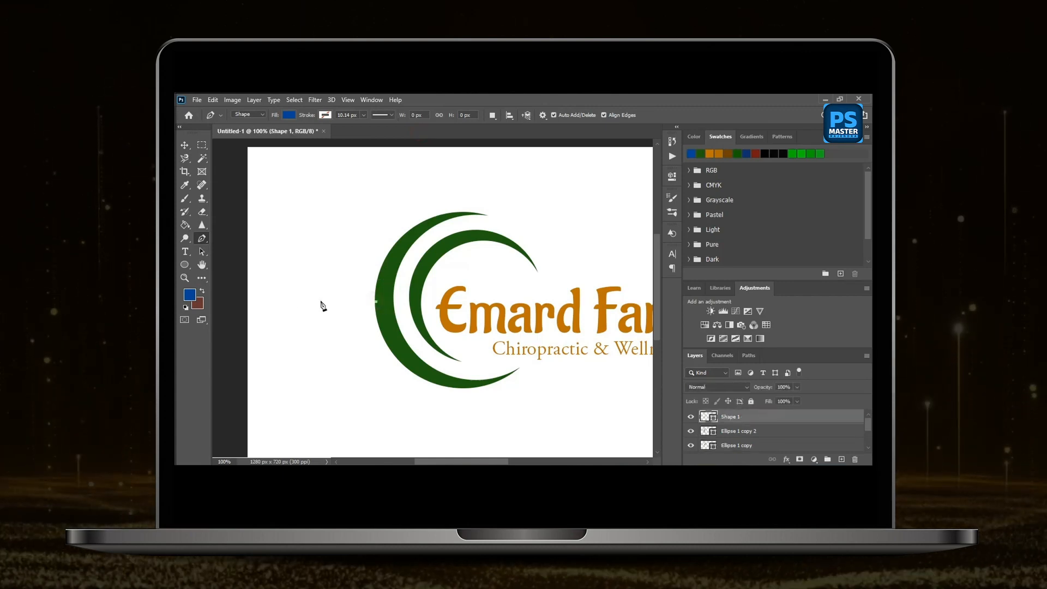
drag(294, 310, 253, 359)
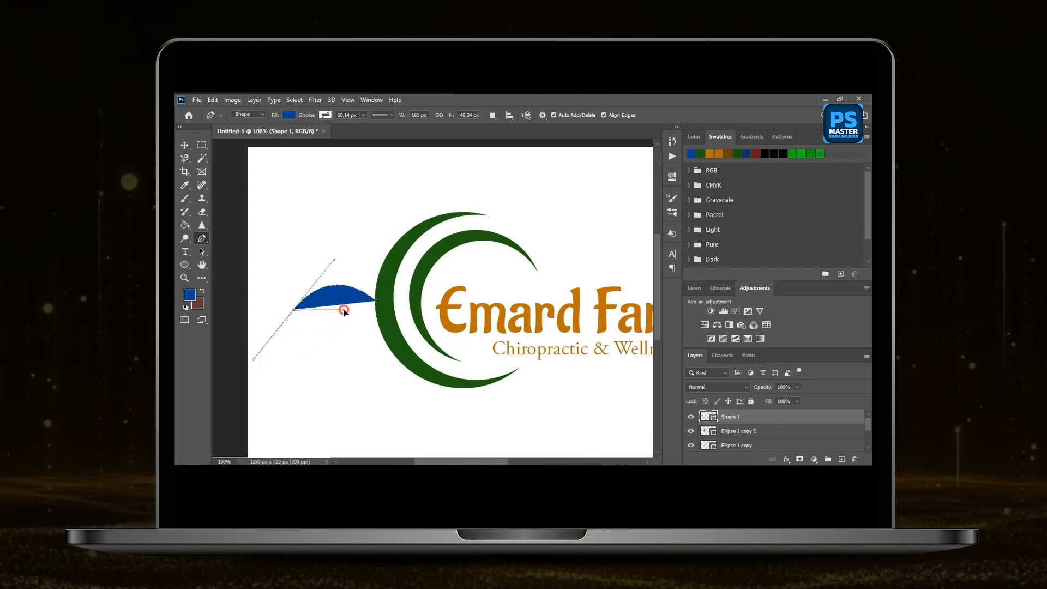
drag(320, 310, 342, 309)
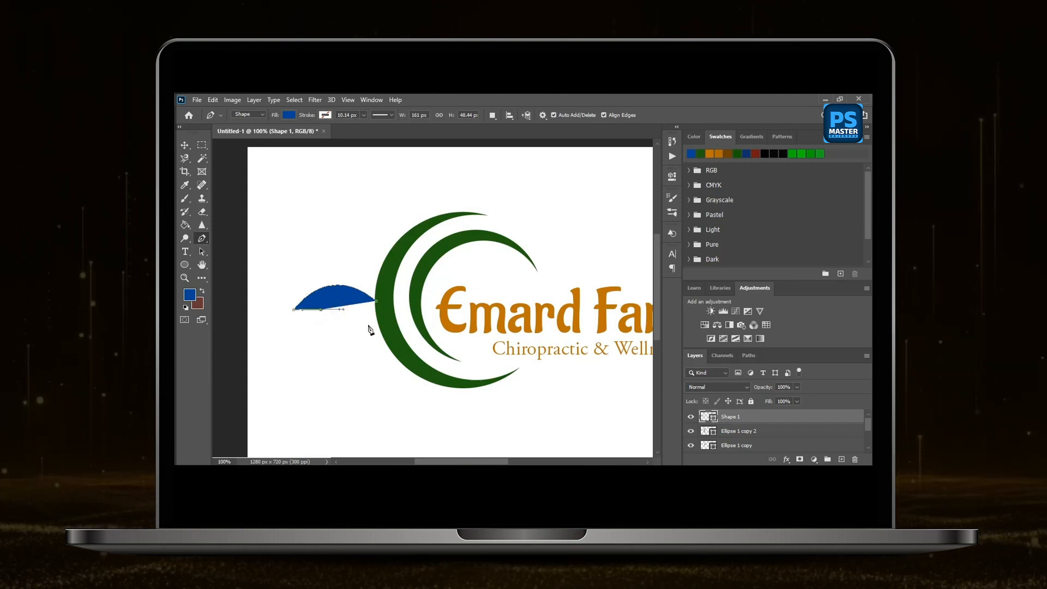
drag(399, 283, 400, 285)
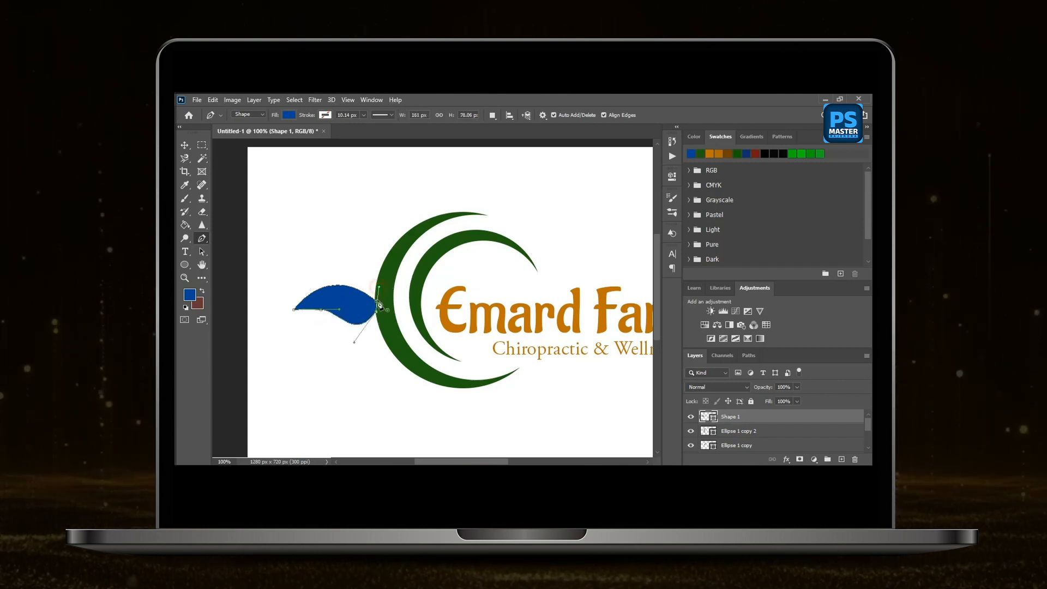
Duplicate the blue leaf up and to the right, and flip the copy vertically.
key(v)
scroll(343, 273, up, 3)
drag(353, 309, 426, 228)
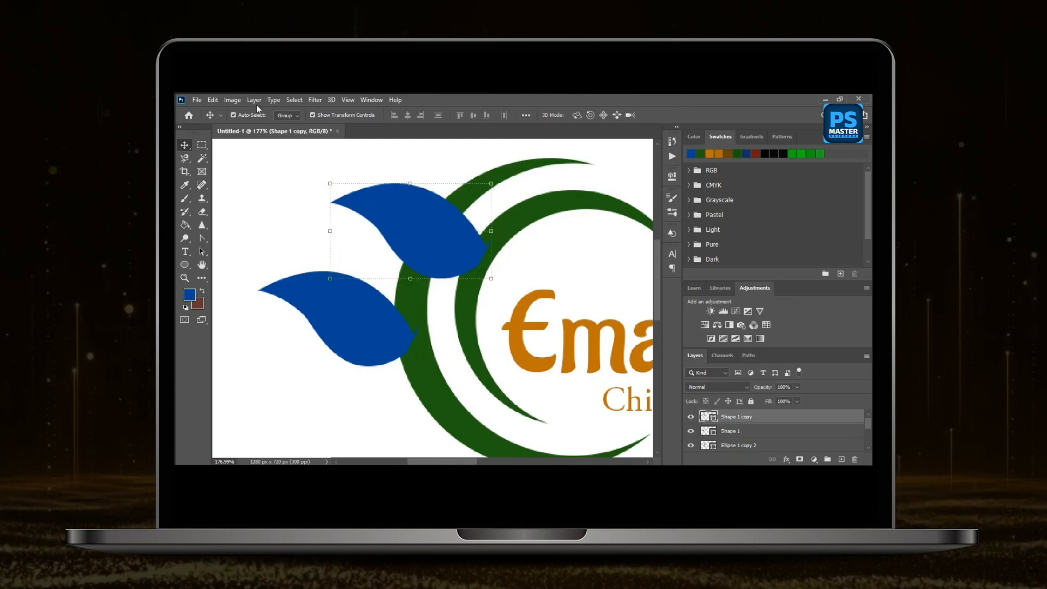
click(213, 99)
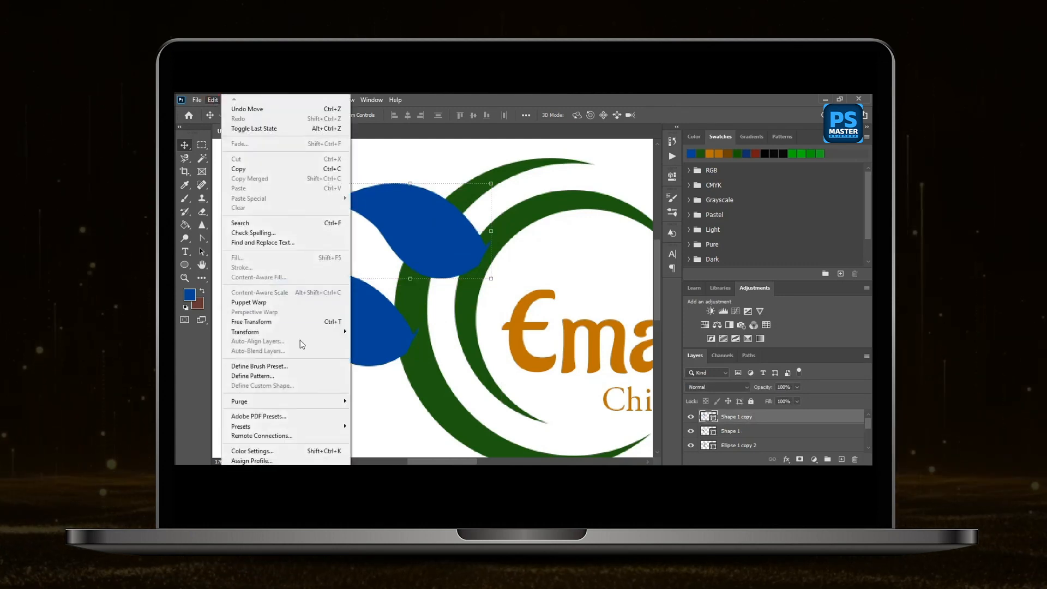
mouse_move(309, 331)
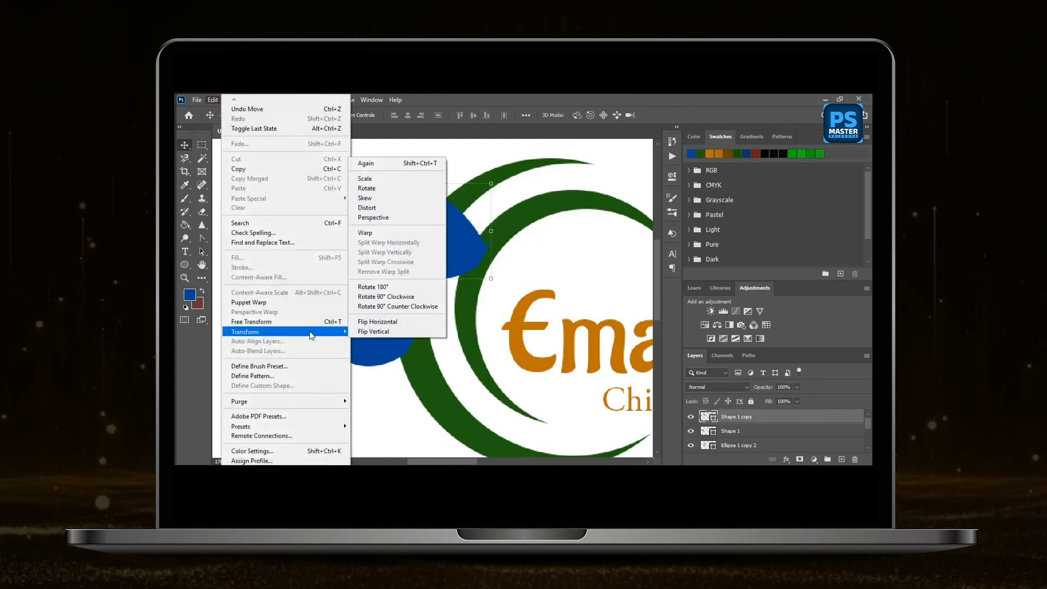
click(379, 323)
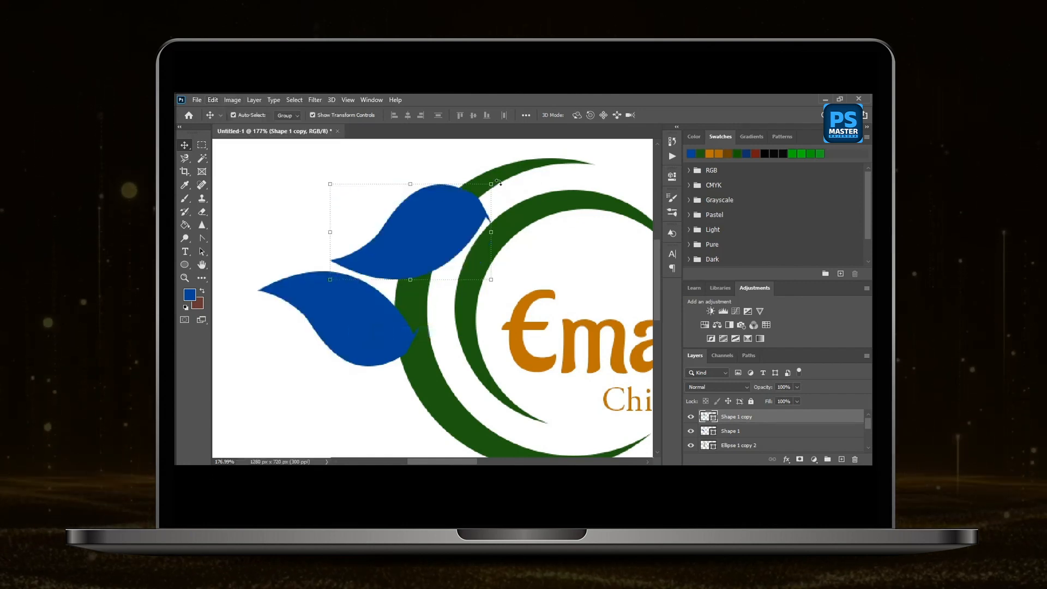
Rotate the leaf copy to about 139°, scale it to about 81% and place it upright over the outer crescent.
drag(497, 182, 367, 300)
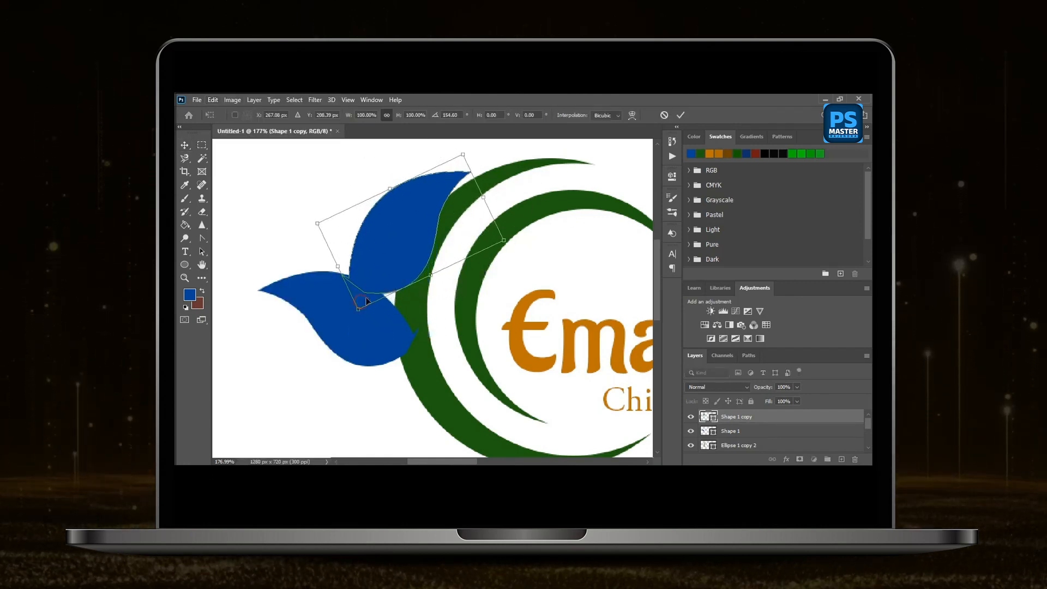
drag(402, 234, 432, 236)
drag(509, 250, 512, 259)
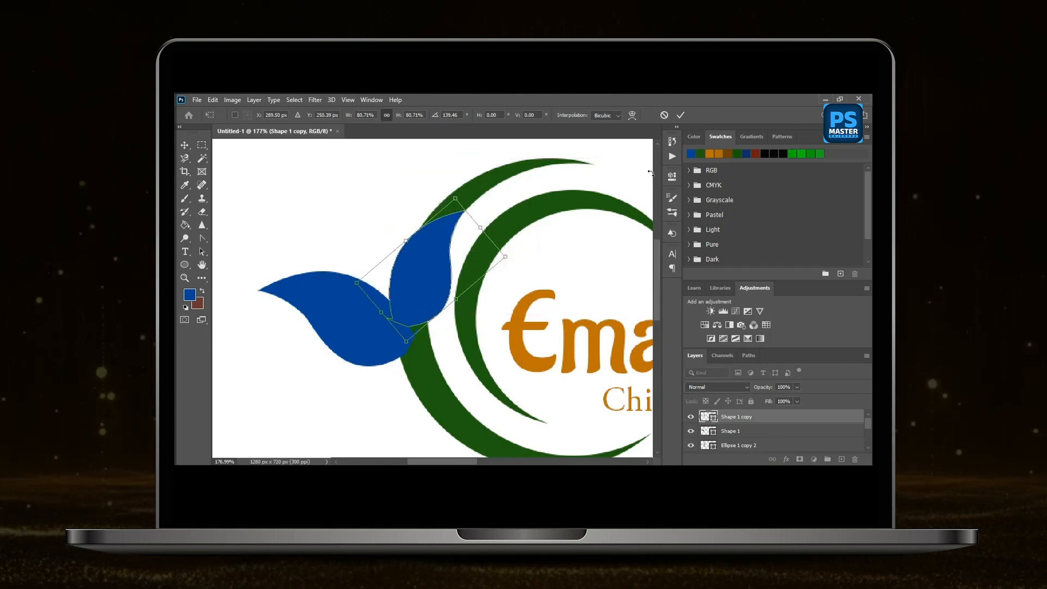
click(680, 115)
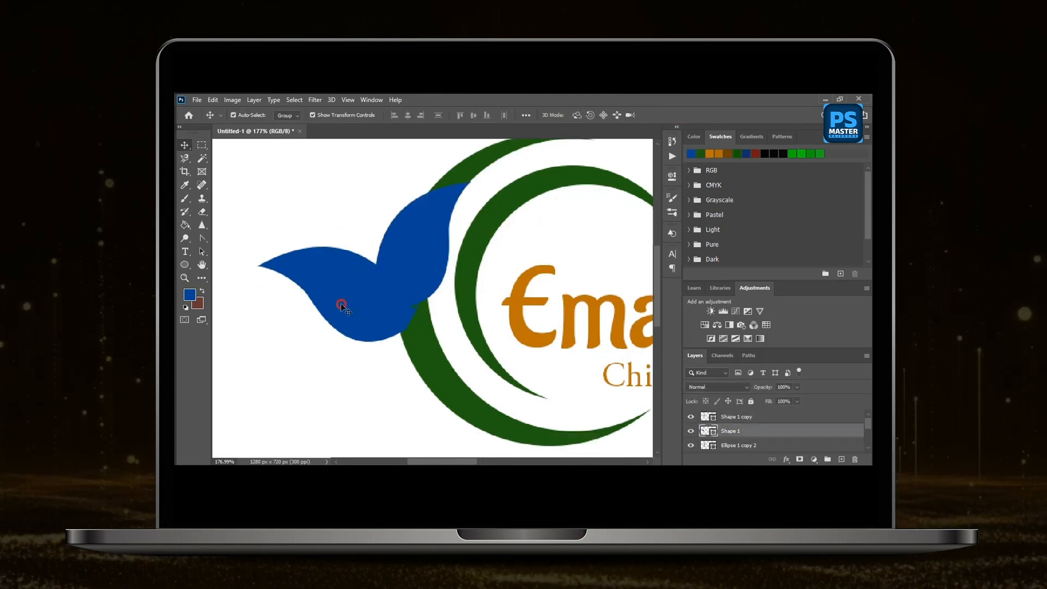
Arrange the two blue leaves on the outer crescent's edge, with the lower one moved down and right beneath the upright one.
drag(342, 303, 364, 358)
drag(363, 358, 364, 360)
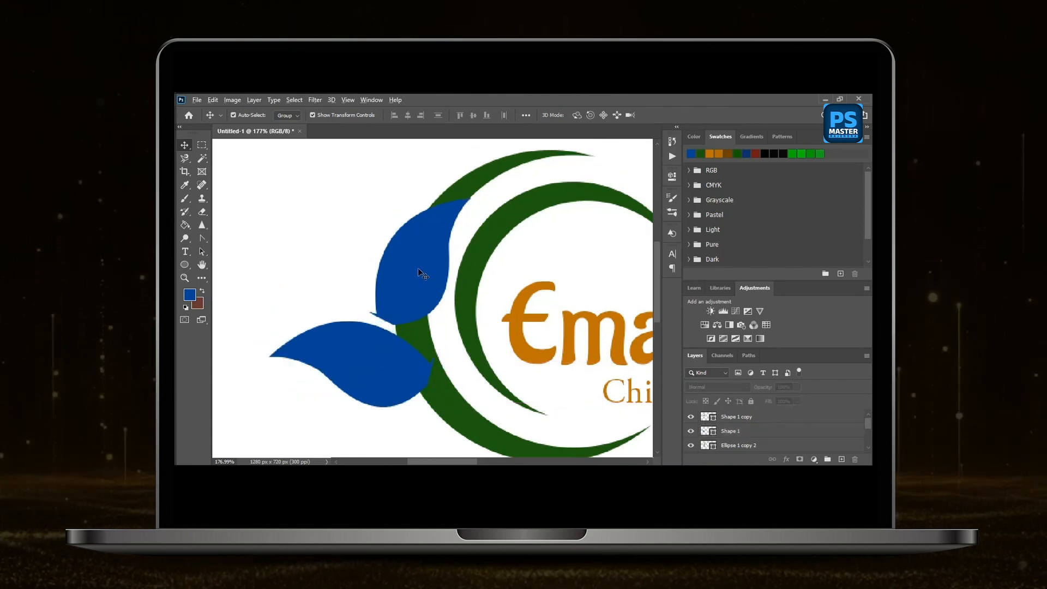
drag(417, 267, 426, 260)
click(297, 227)
Select the front copy of the upright leaf with the outer crescent and combine them with Subtract Front Shape.
click(418, 267)
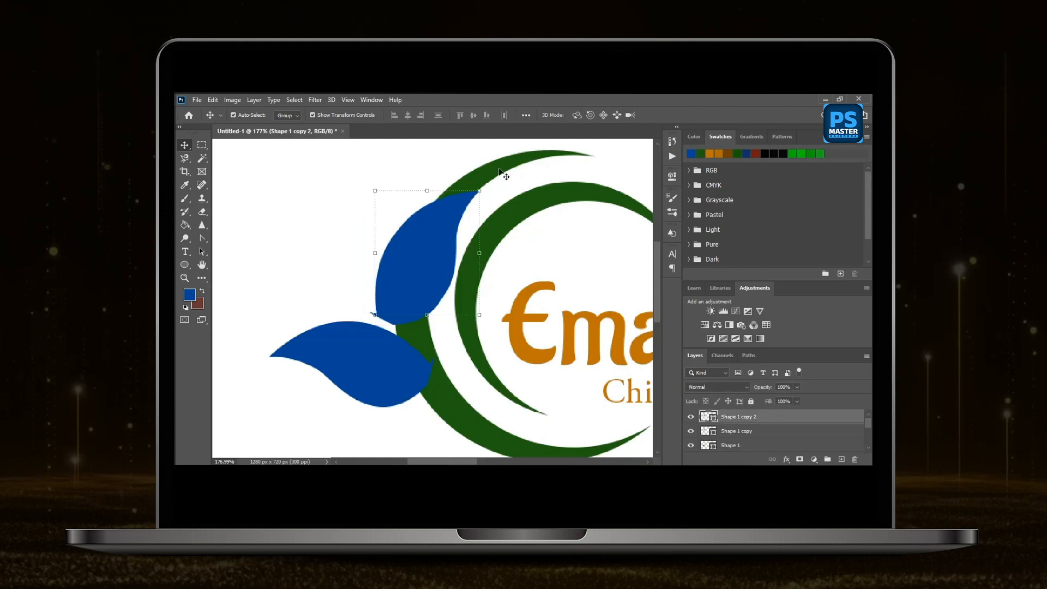
click(254, 99)
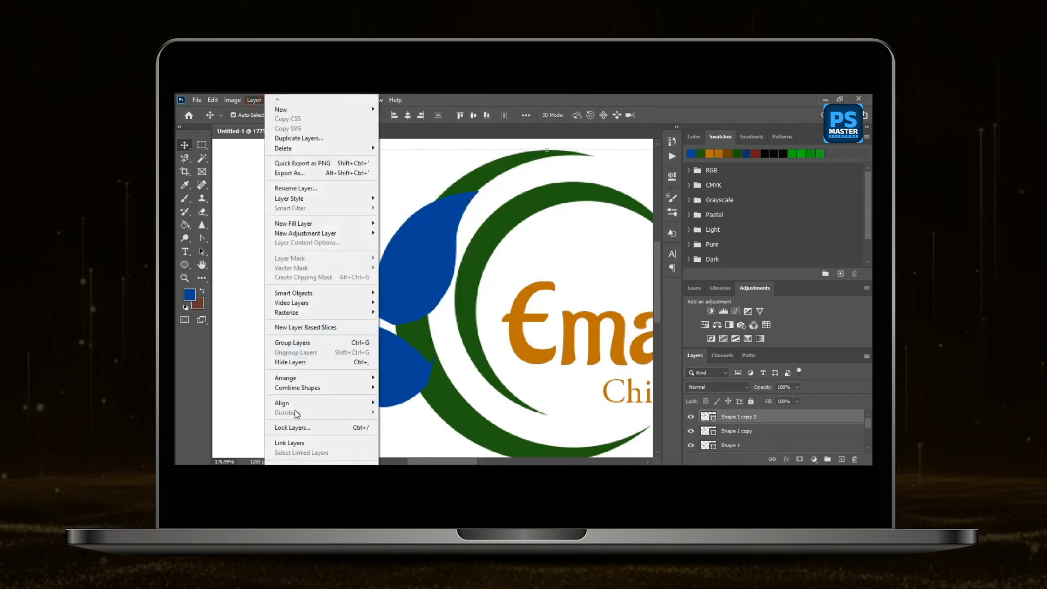
mouse_move(354, 391)
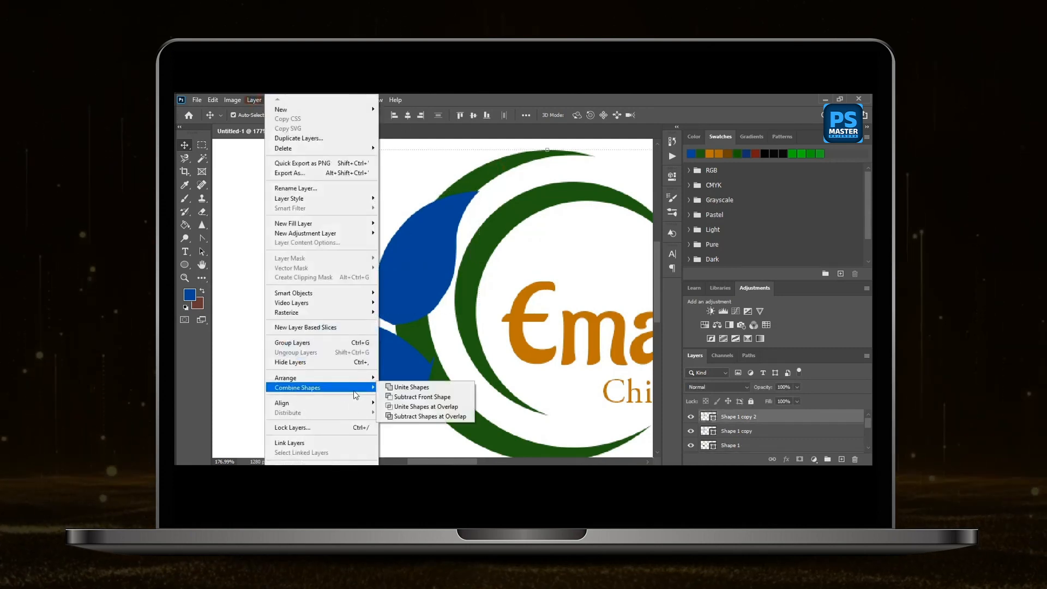
click(436, 398)
click(304, 262)
Set the Pen tool's shape fill to the light cyan swatch in the RGB group.
scroll(328, 254, up, 3)
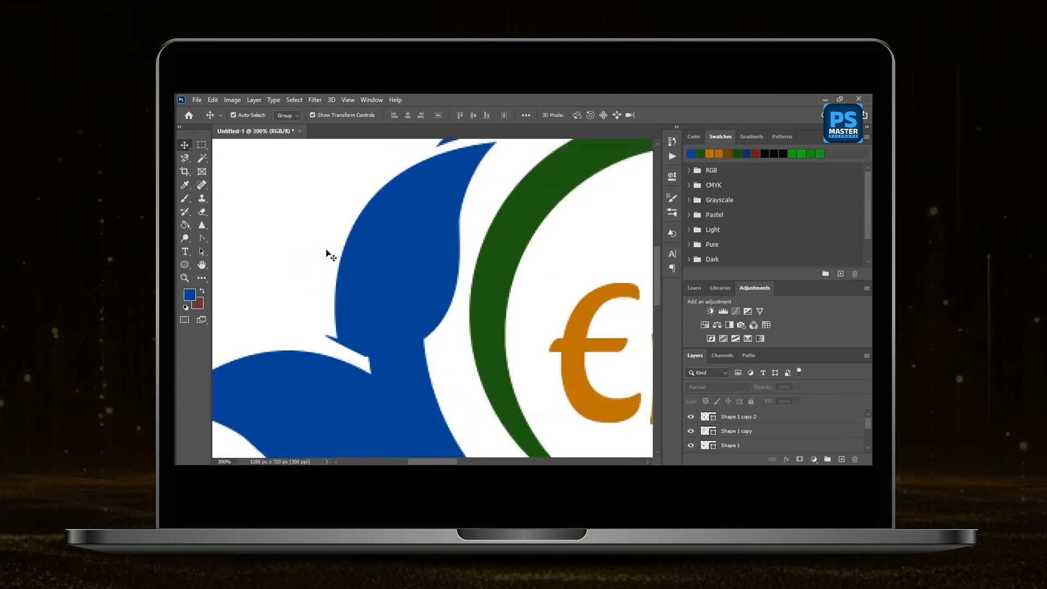
right_click(201, 239)
click(227, 238)
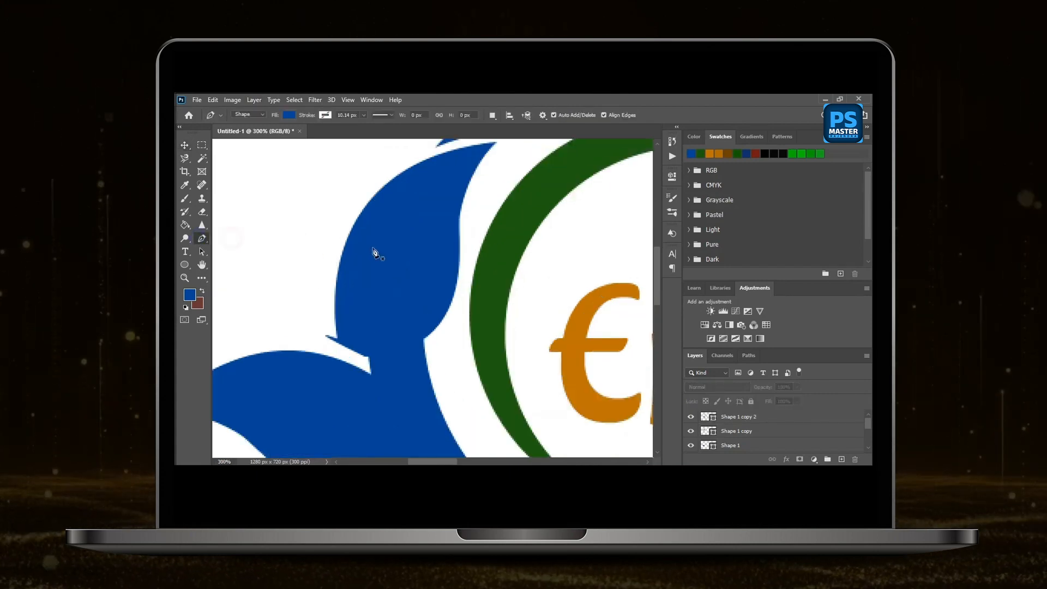
click(289, 114)
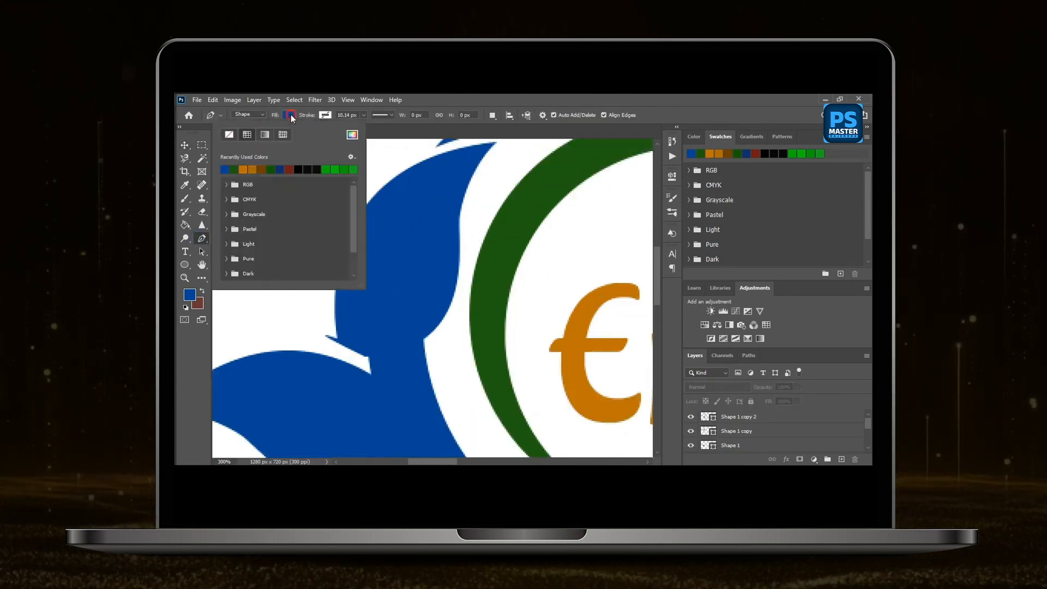
click(226, 184)
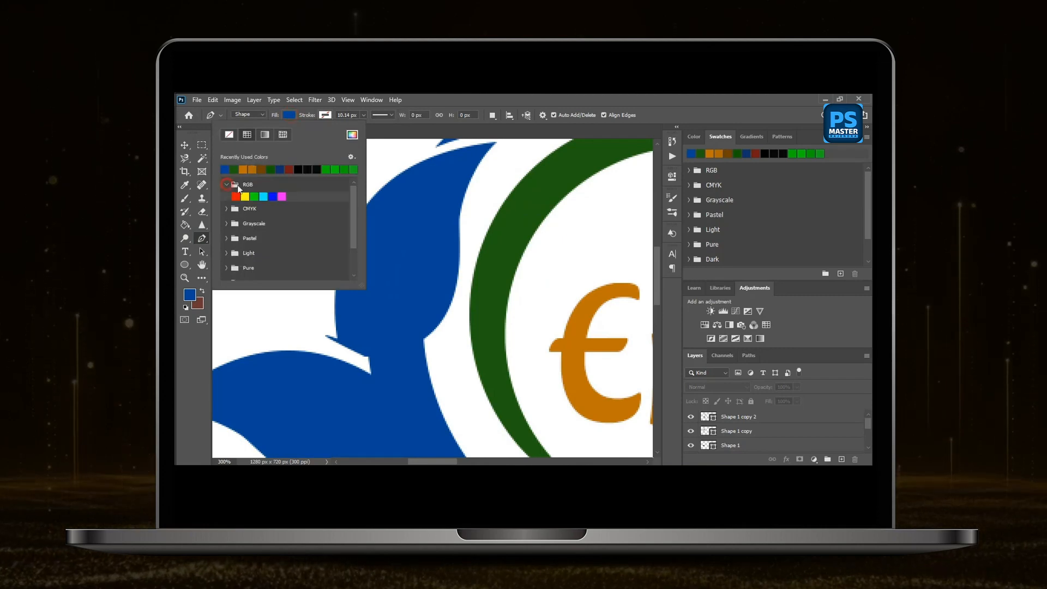
click(263, 196)
click(401, 132)
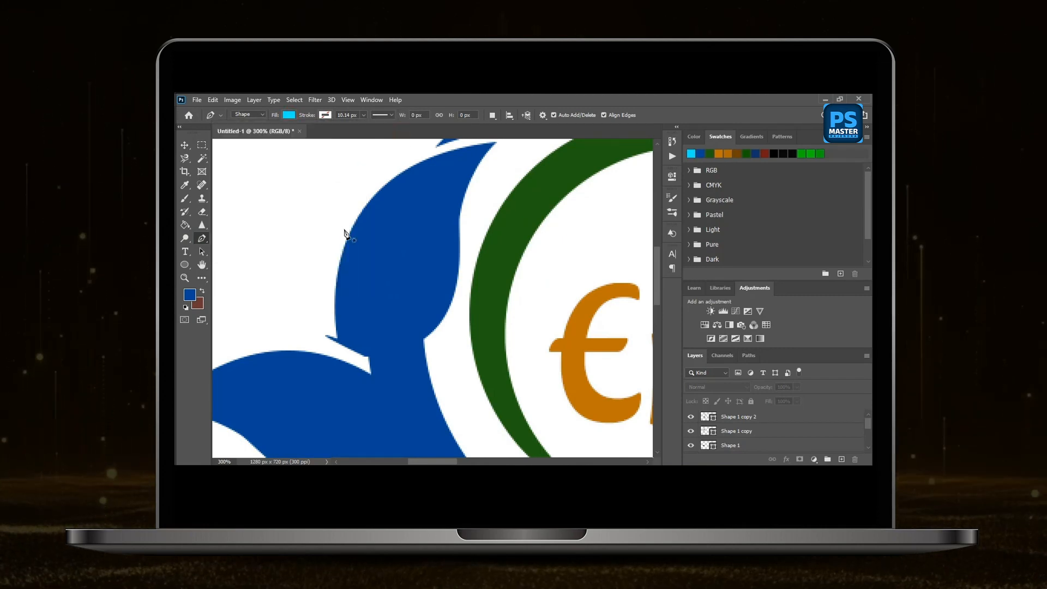
Draw a closed cyan pen shape about 40 × 87 px over the stray notch on the upright leaf's lower outer edge.
scroll(347, 256, down, 1)
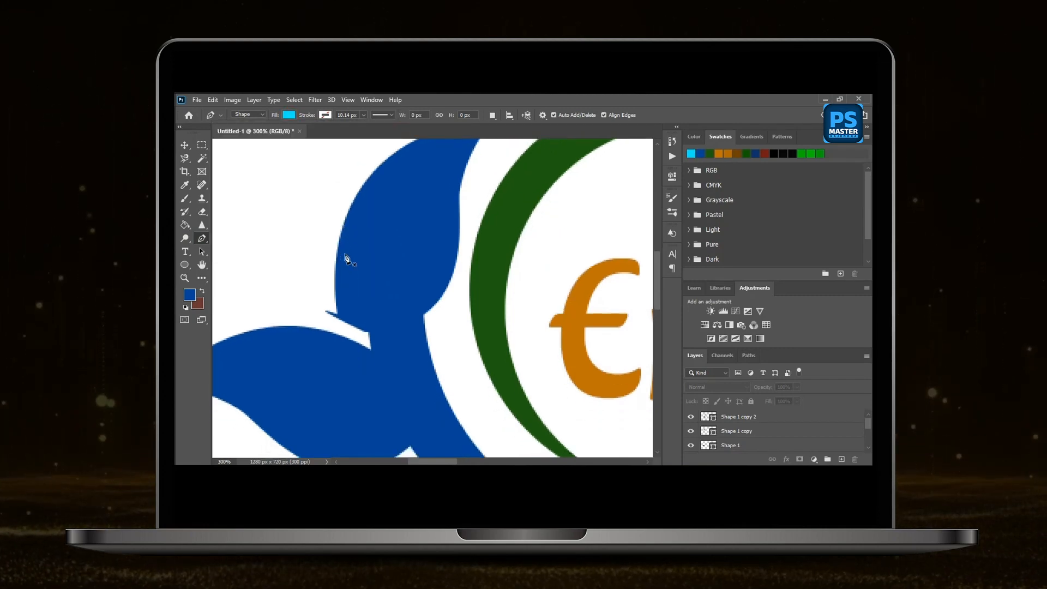
click(371, 350)
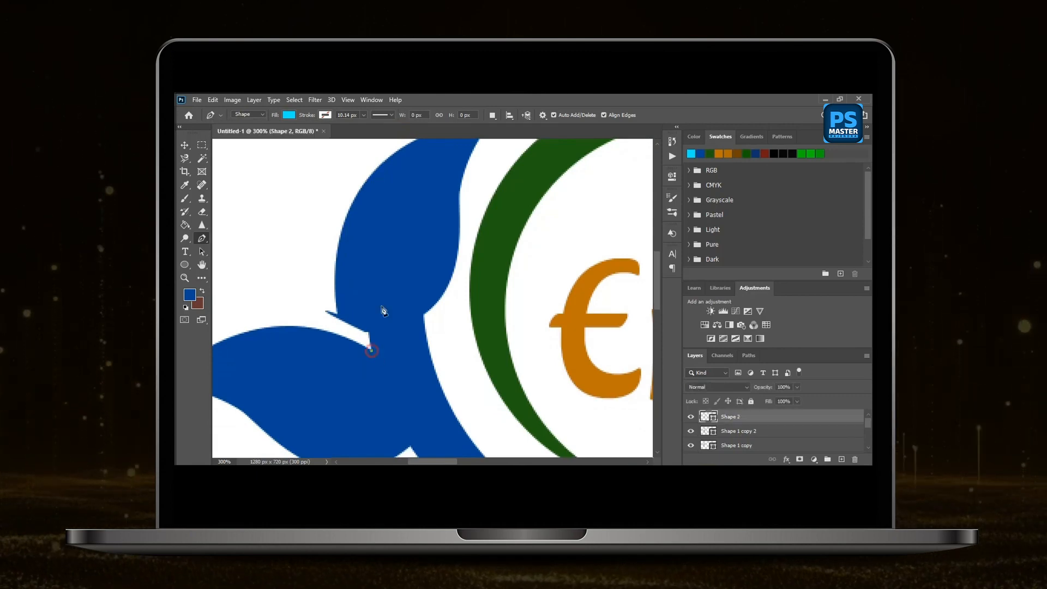
click(325, 310)
drag(339, 246, 345, 191)
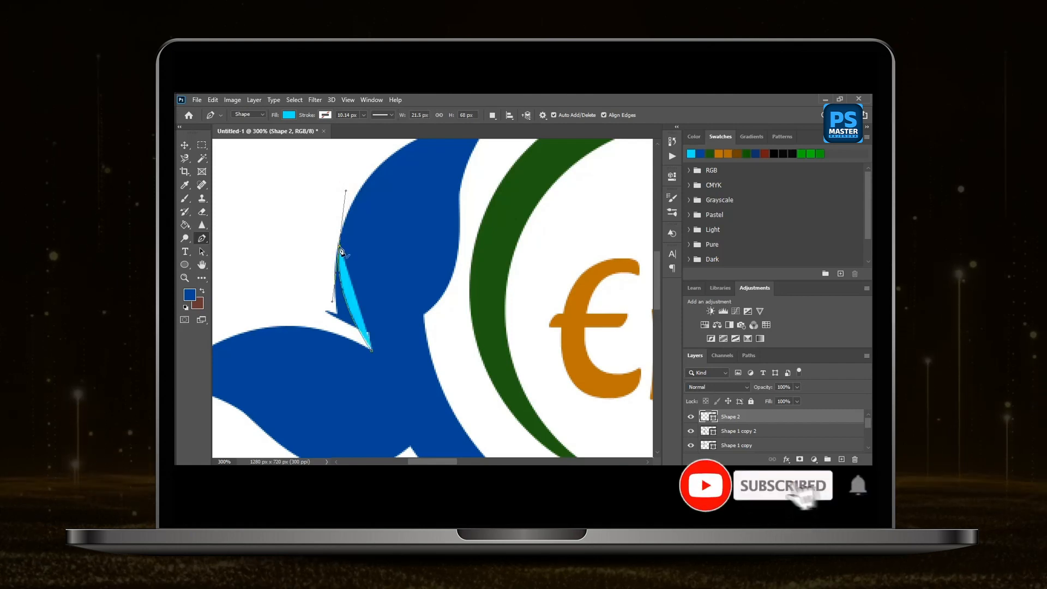
click(309, 285)
click(322, 326)
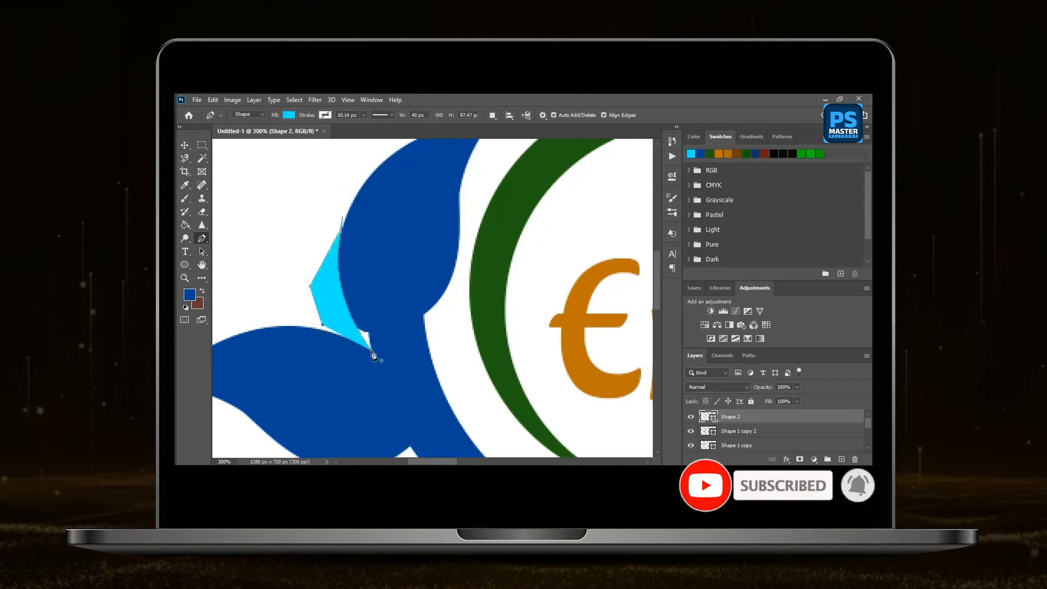
click(372, 350)
Select the cyan shape with the upright leaf and combine them with Subtract Front Shape to trim off the notch.
key(v)
click(261, 179)
click(323, 297)
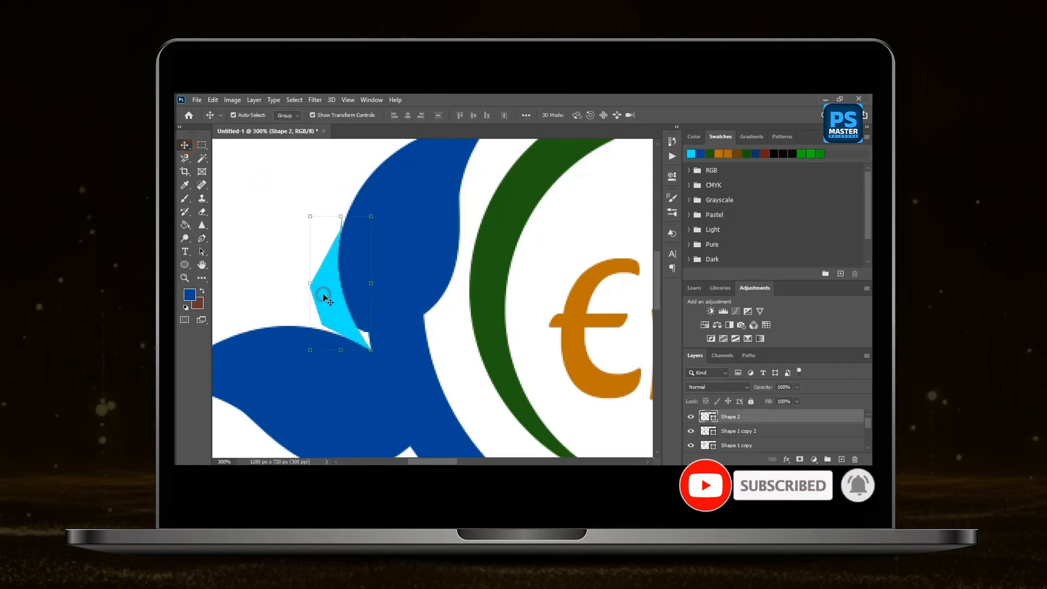
click(254, 100)
mouse_move(327, 387)
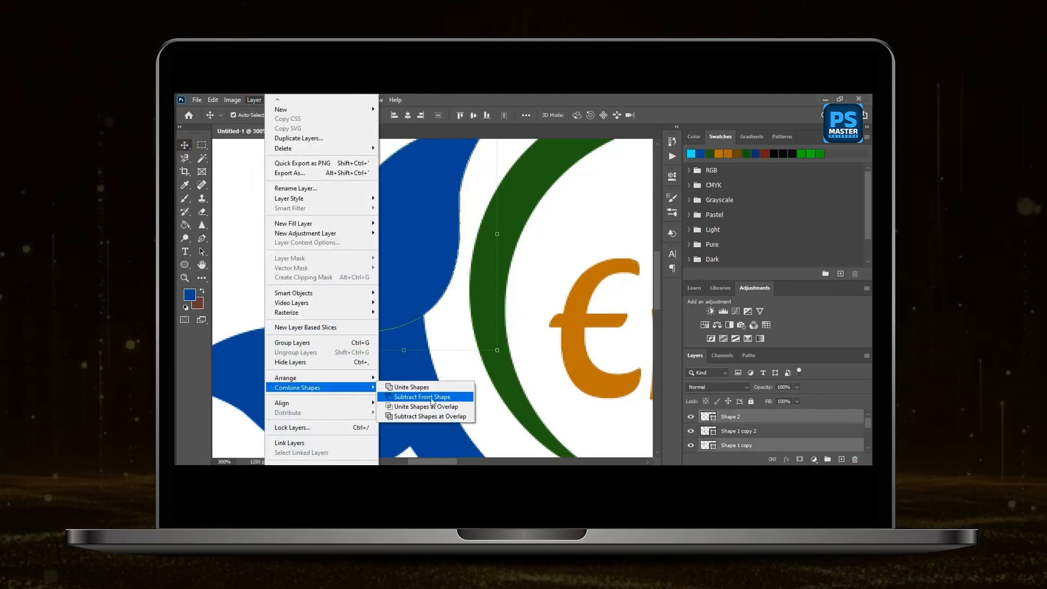
click(430, 397)
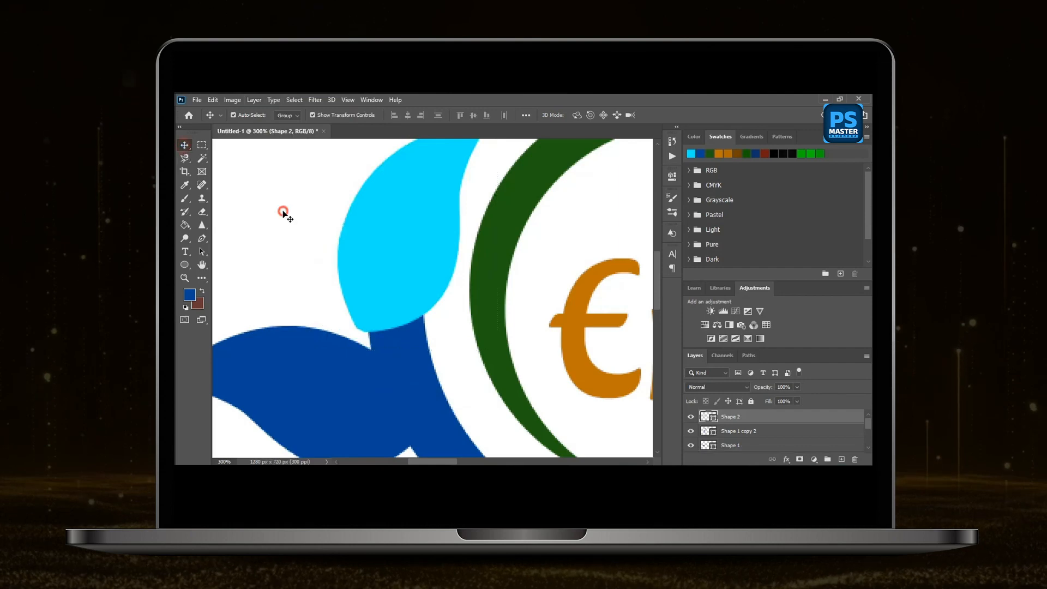
click(283, 211)
Draw a small cyan pen shape about 32 × 44 px that joins the upright leaf's base to the lower leaf and crescent.
click(200, 239)
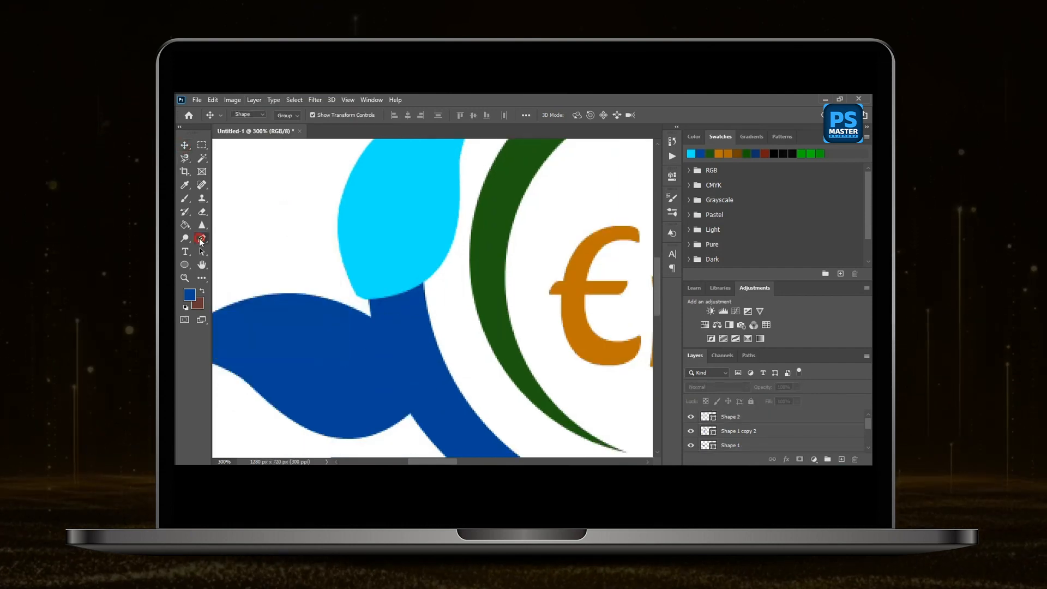
click(342, 264)
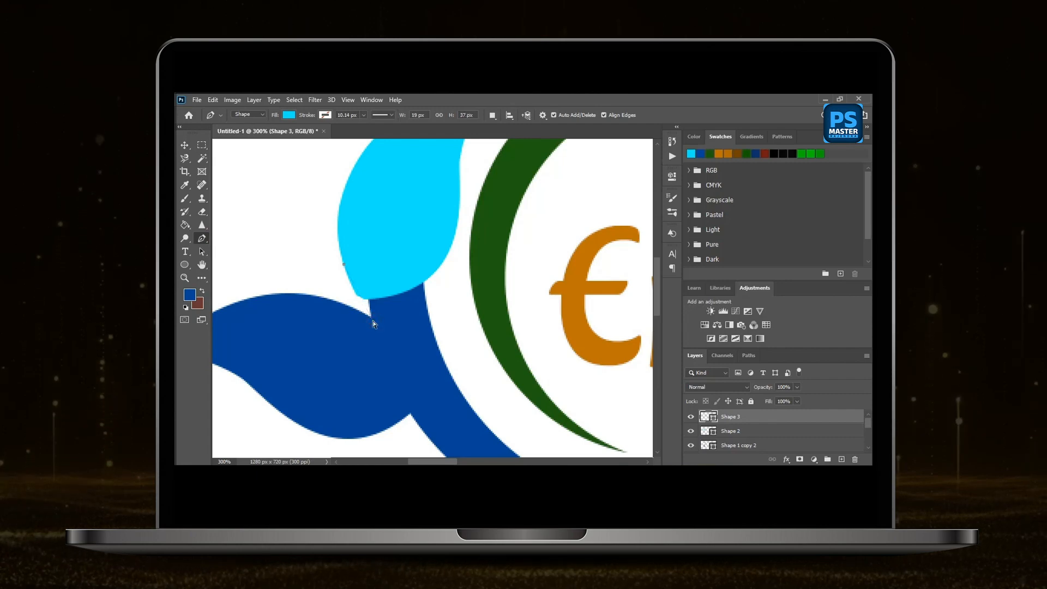
drag(373, 322, 391, 343)
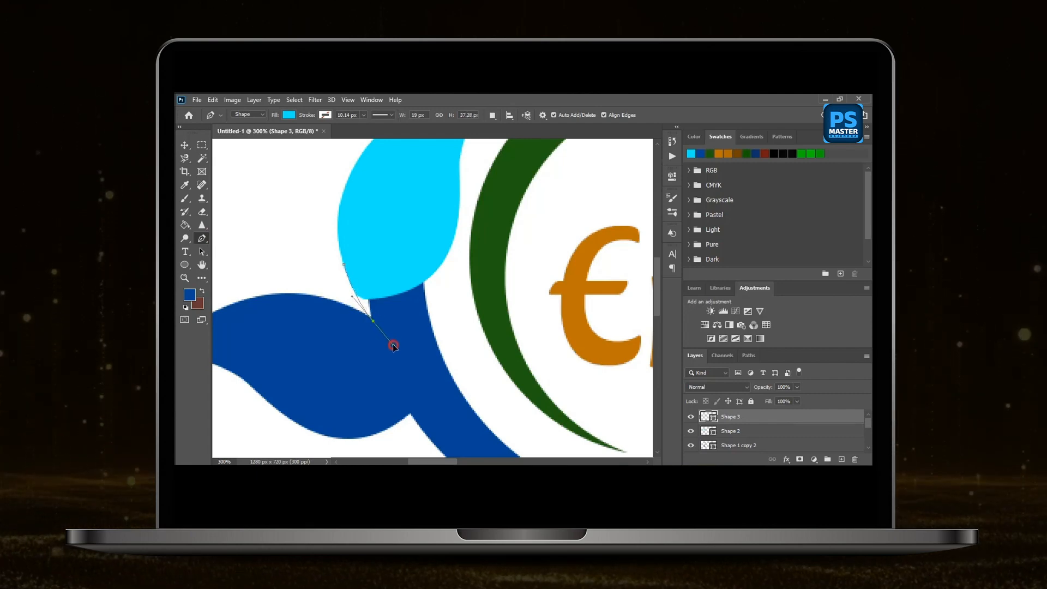
click(388, 279)
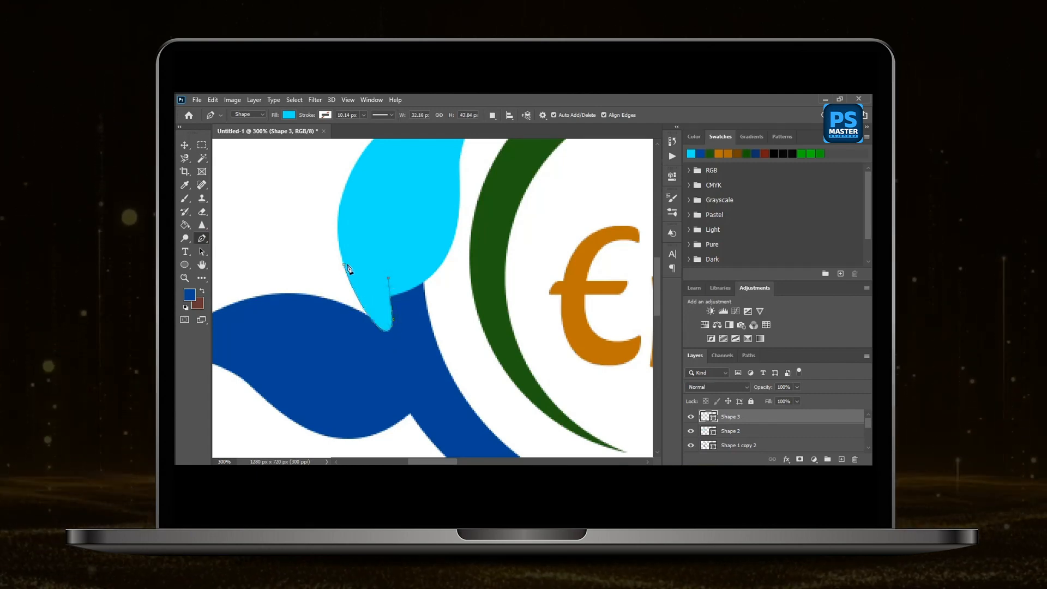
key(v)
click(299, 242)
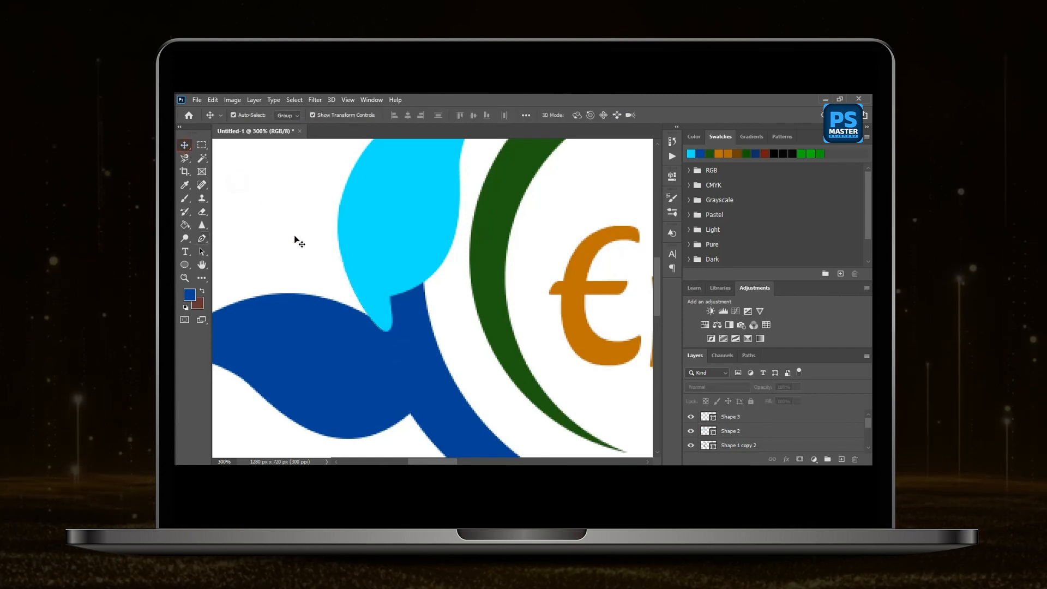
Select both leaves, the outer crescent and the small cyan filler shape, and merge them with Merge Shapes.
key(ctrl+minus)
drag(340, 237, 405, 341)
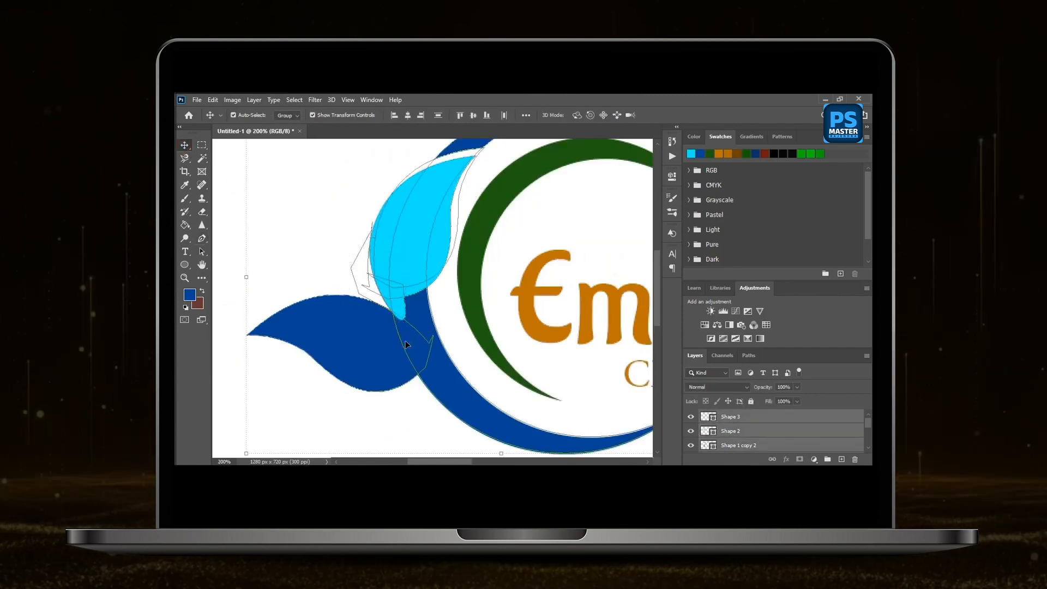
right_click(796, 420)
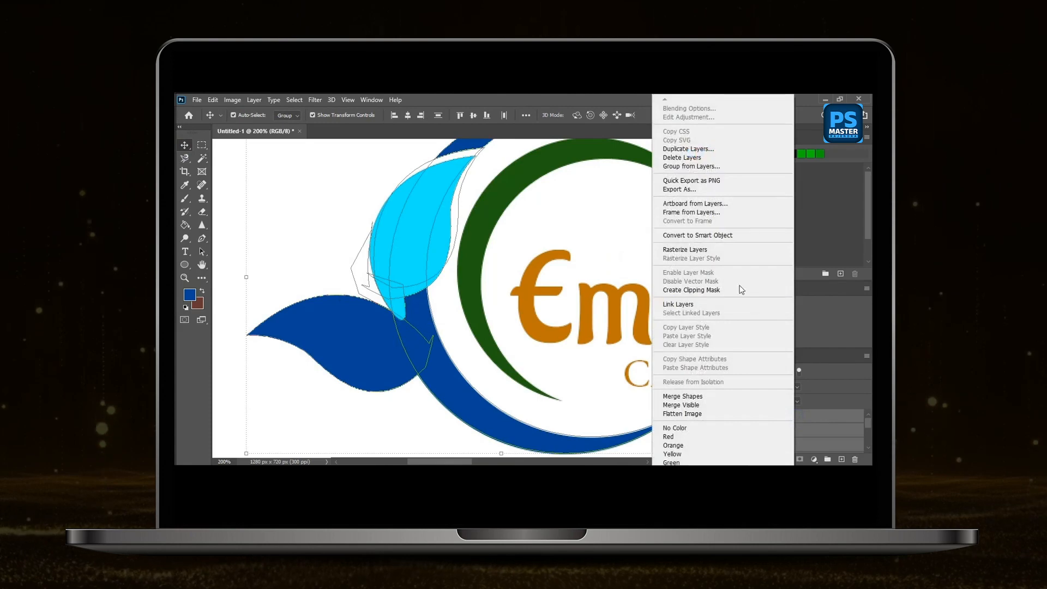
click(716, 397)
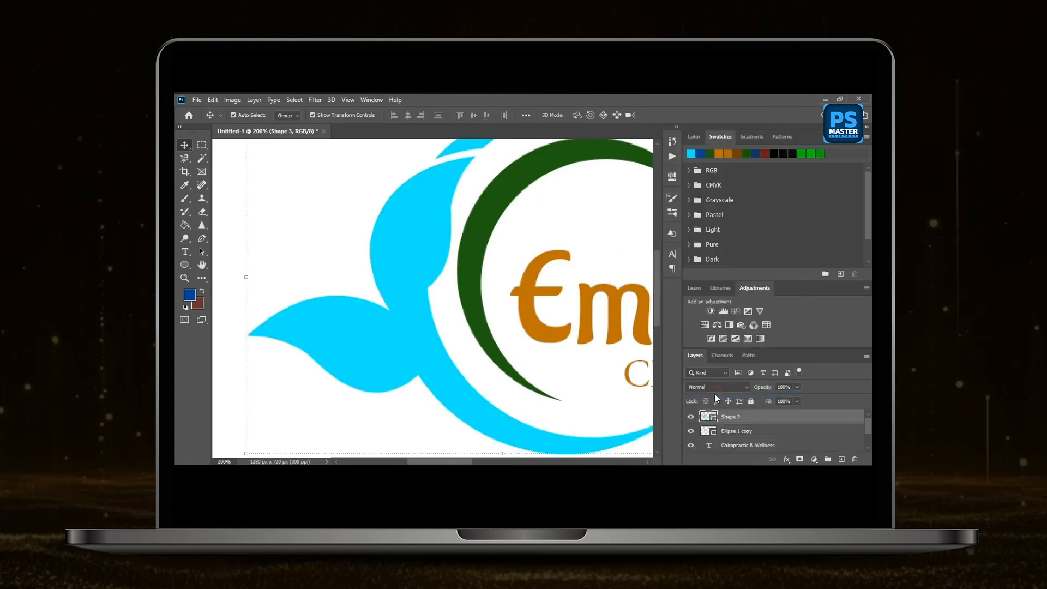
click(307, 202)
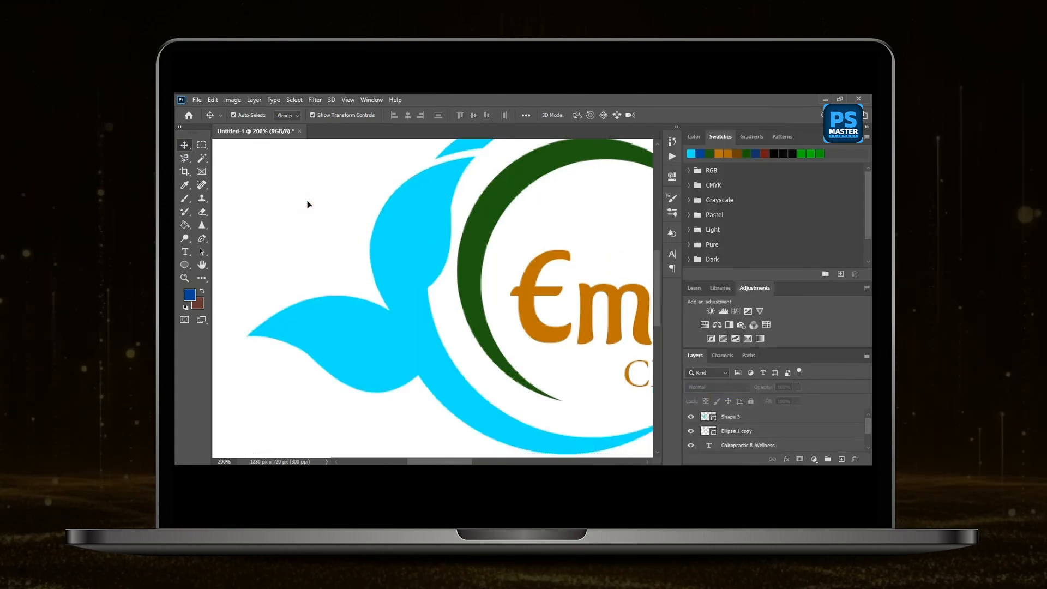
Draw a thin curved vein shape about 103 × 56 px with the Pen tool, from the lower leaf's base toward its tip.
key(ctrl+plus)
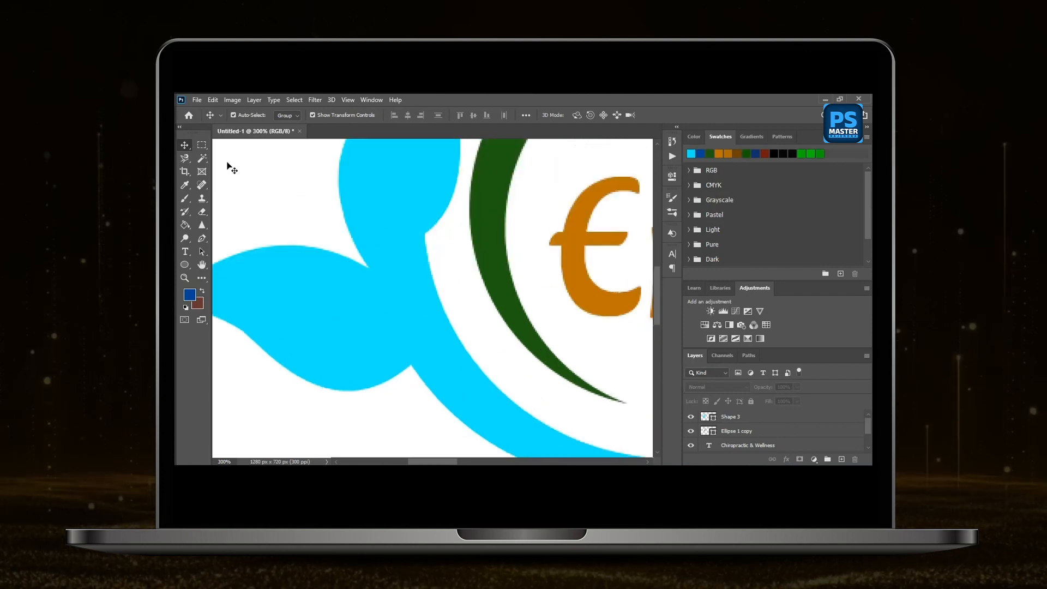
key(p)
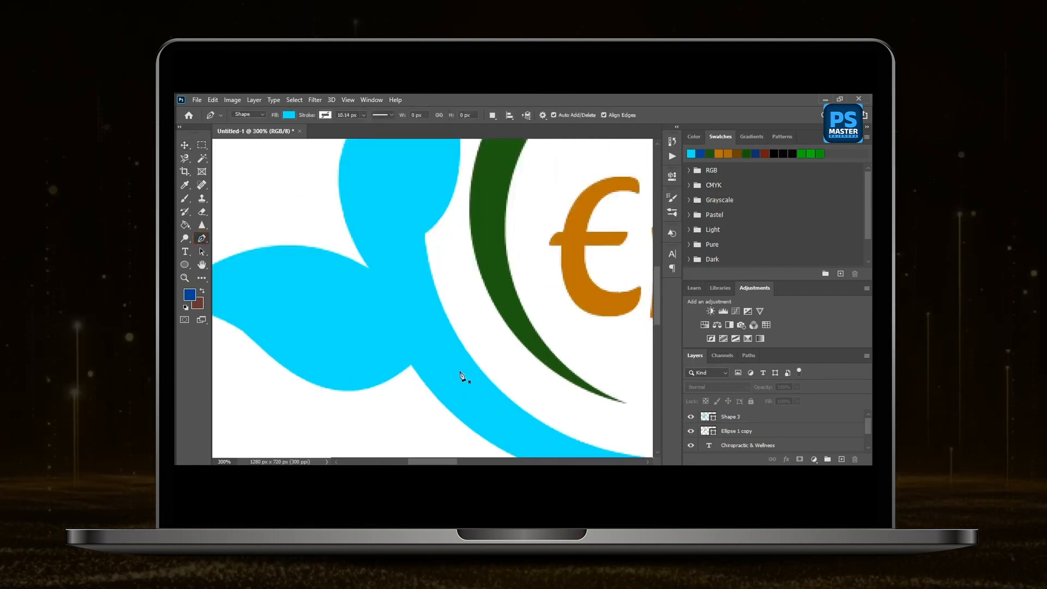
click(413, 368)
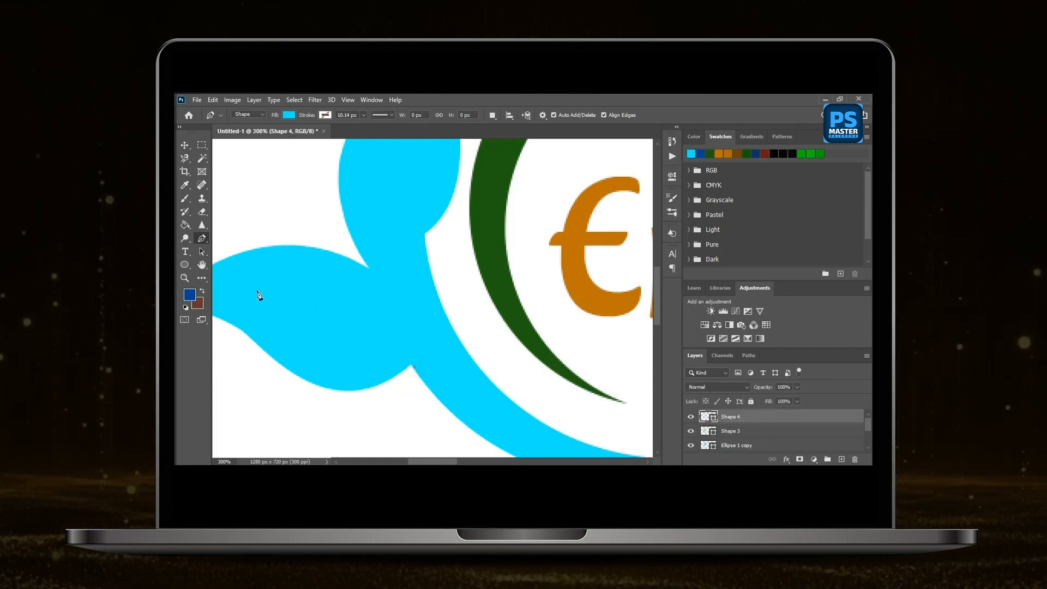
drag(257, 292, 287, 289)
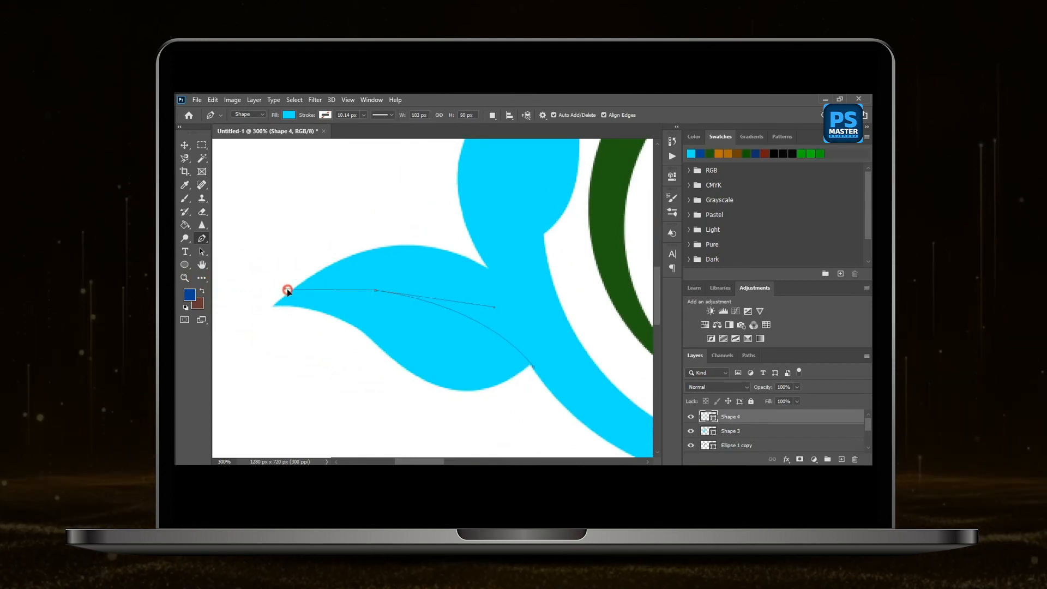
drag(414, 318, 429, 315)
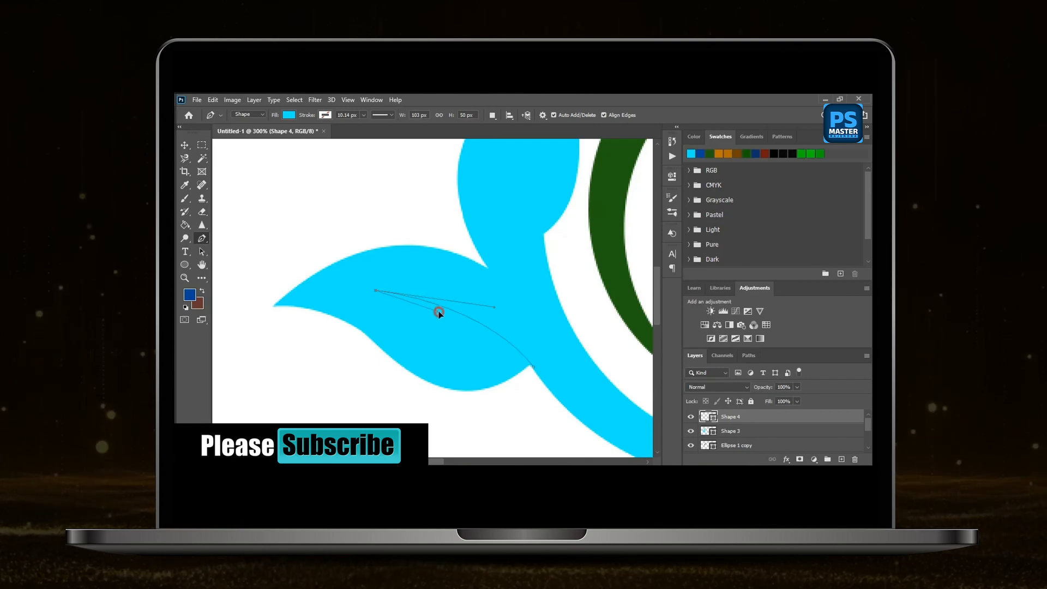
click(524, 380)
drag(524, 380, 539, 362)
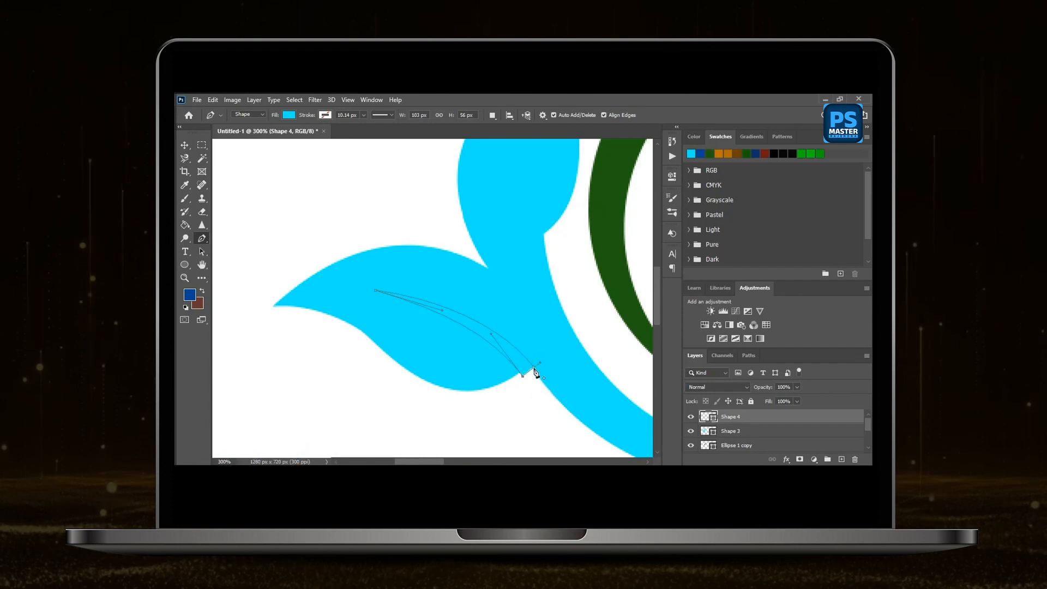
Select the vein shape with the merged leaf-and-crescent shape and subtract the vein to cut it out of the lower leaf.
click(185, 145)
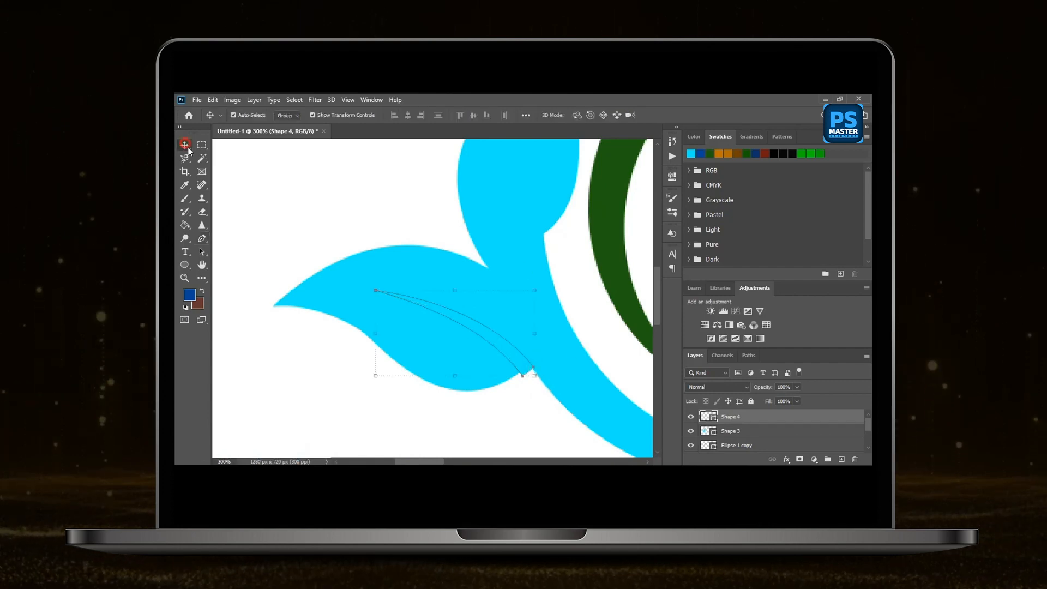
shift+click(333, 282)
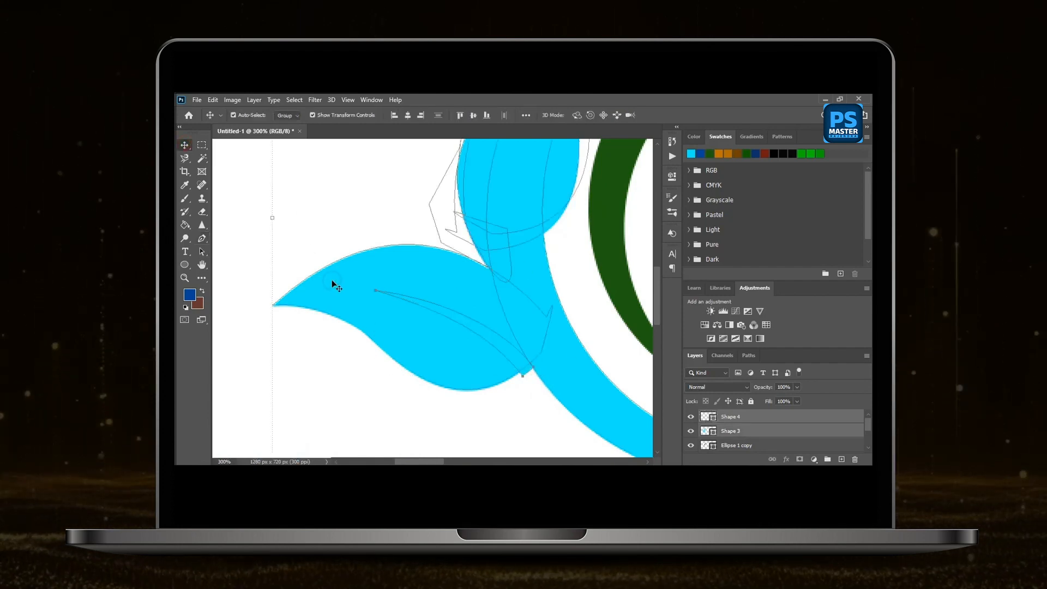
click(257, 101)
mouse_move(349, 388)
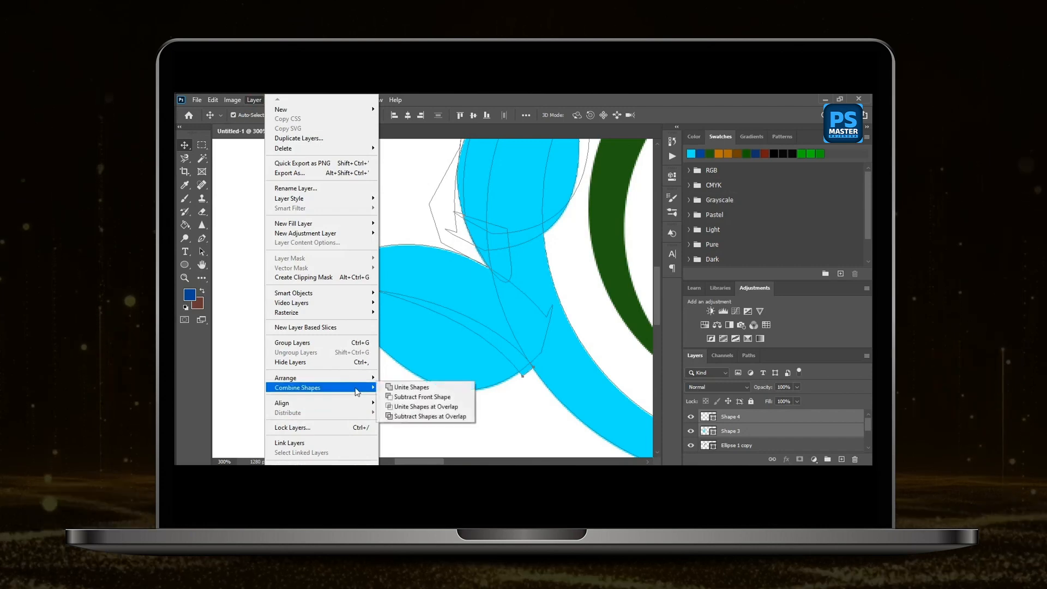
click(427, 407)
click(349, 202)
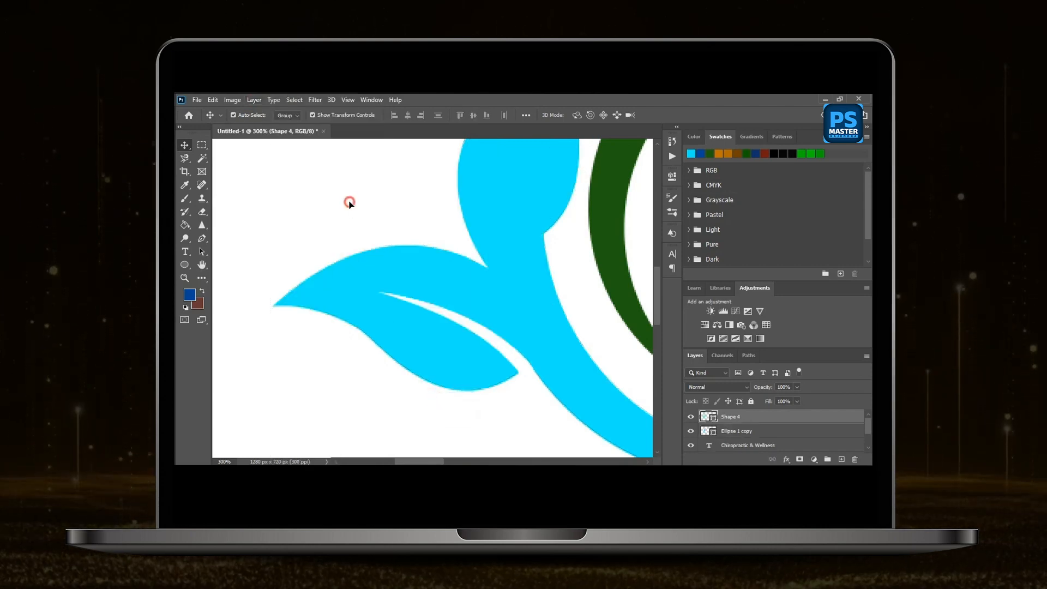
Set the Pen tool's shape fill to the RGB yellow swatch for a vein on the upright leaf.
scroll(352, 250, up, 2)
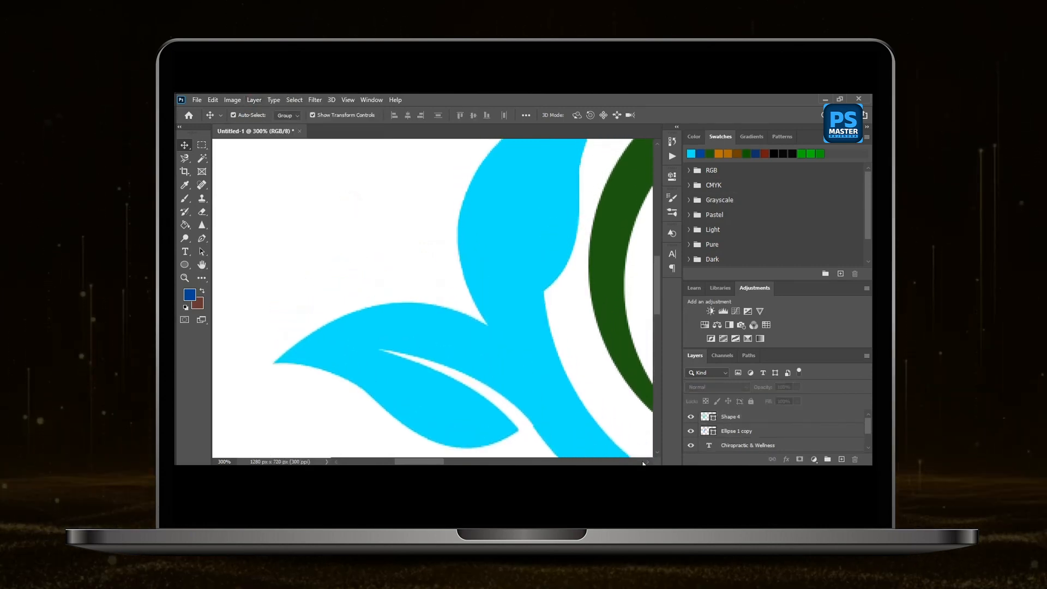
scroll(464, 349, right, 3)
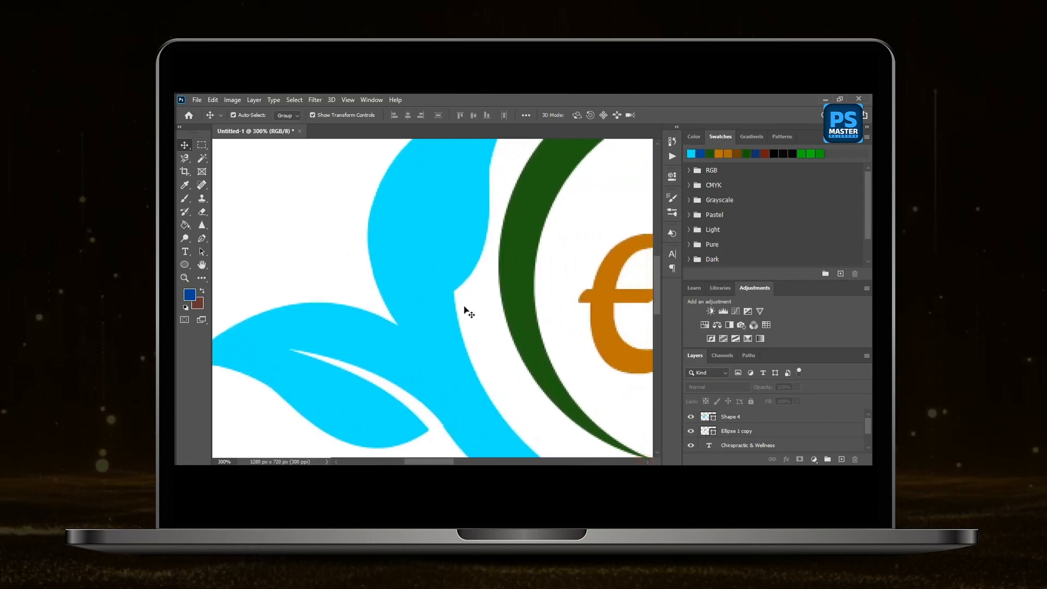
scroll(458, 313, up, 1)
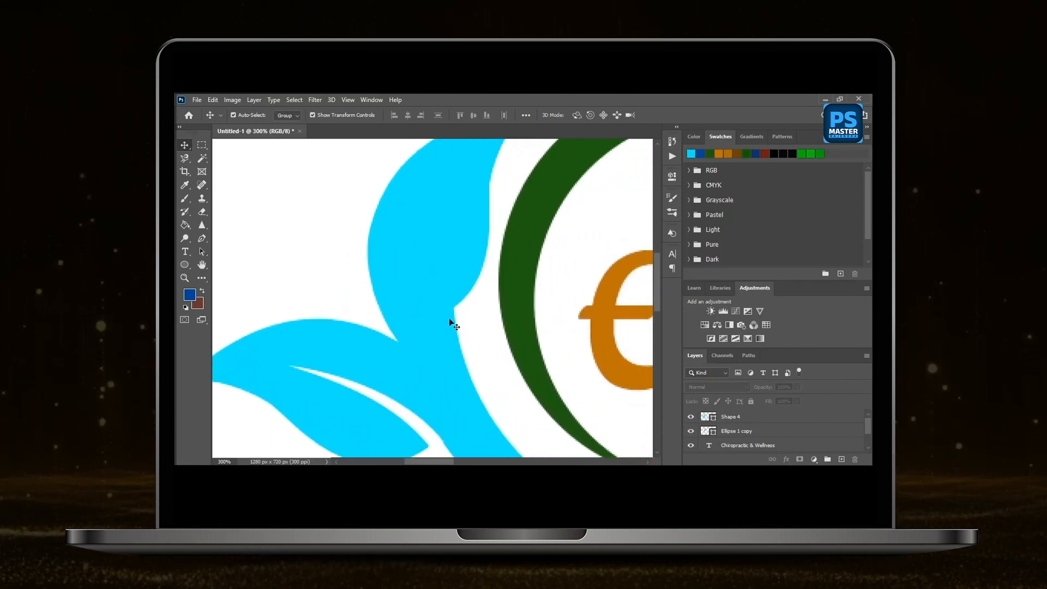
click(201, 238)
click(289, 114)
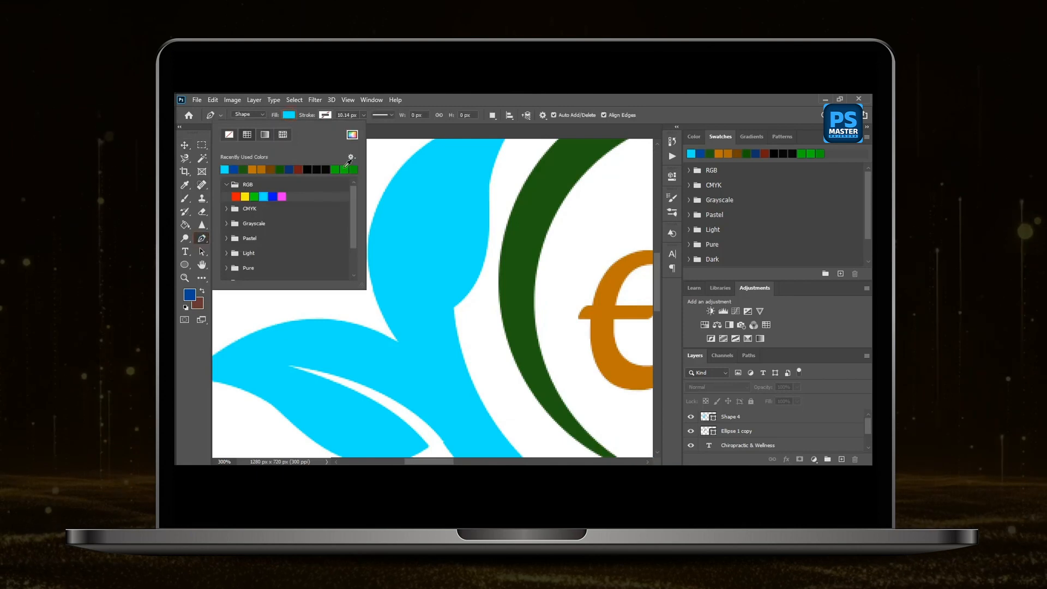
click(246, 196)
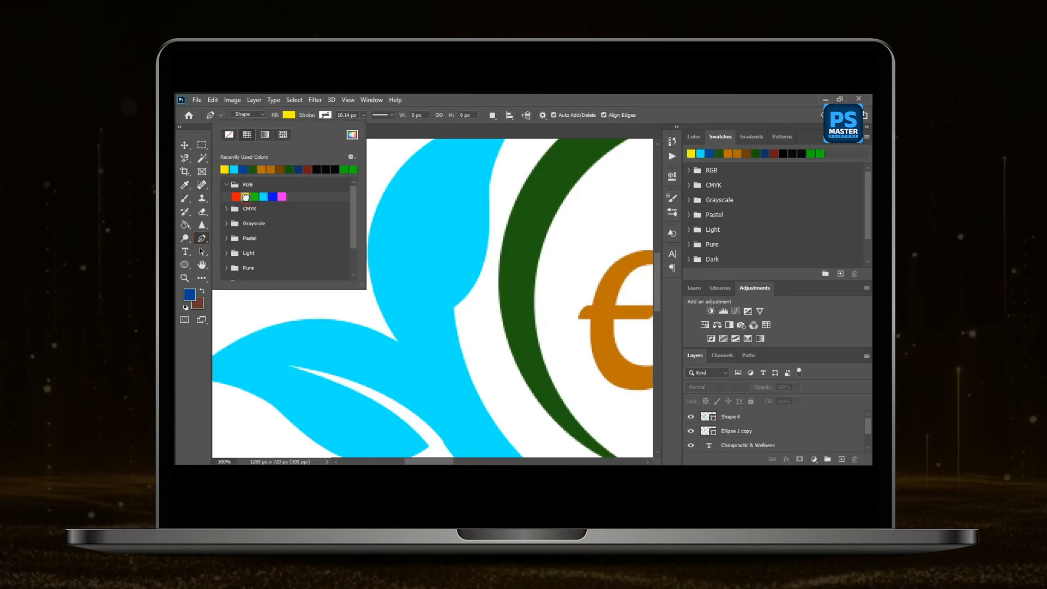
click(655, 113)
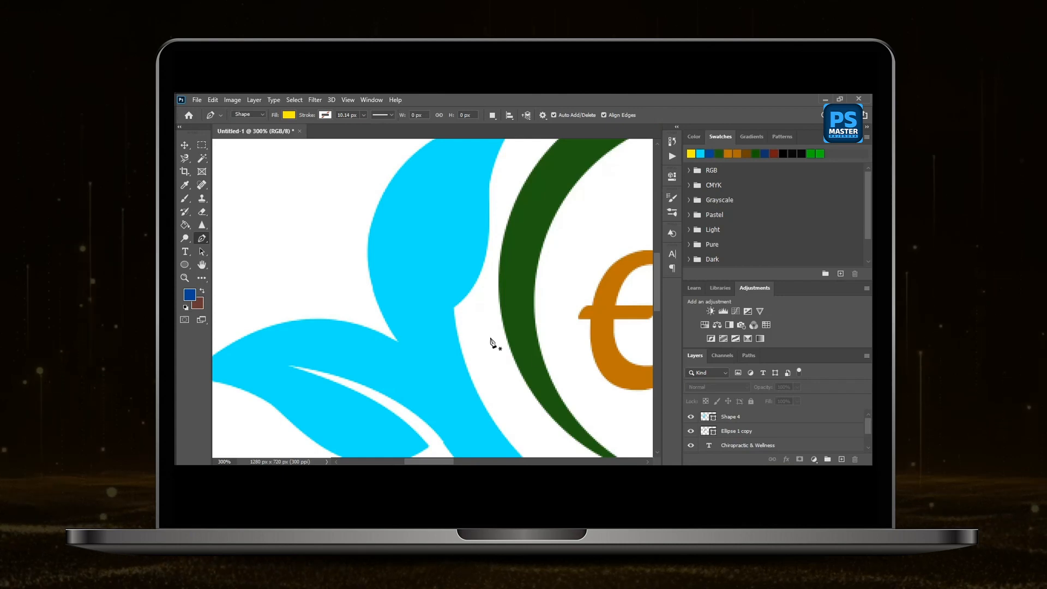
Draw a thin curved yellow vein shape about 23 × 122 px with the Pen tool, from the upright leaf's base toward its tip.
click(647, 462)
click(647, 463)
scroll(489, 387, up, 2)
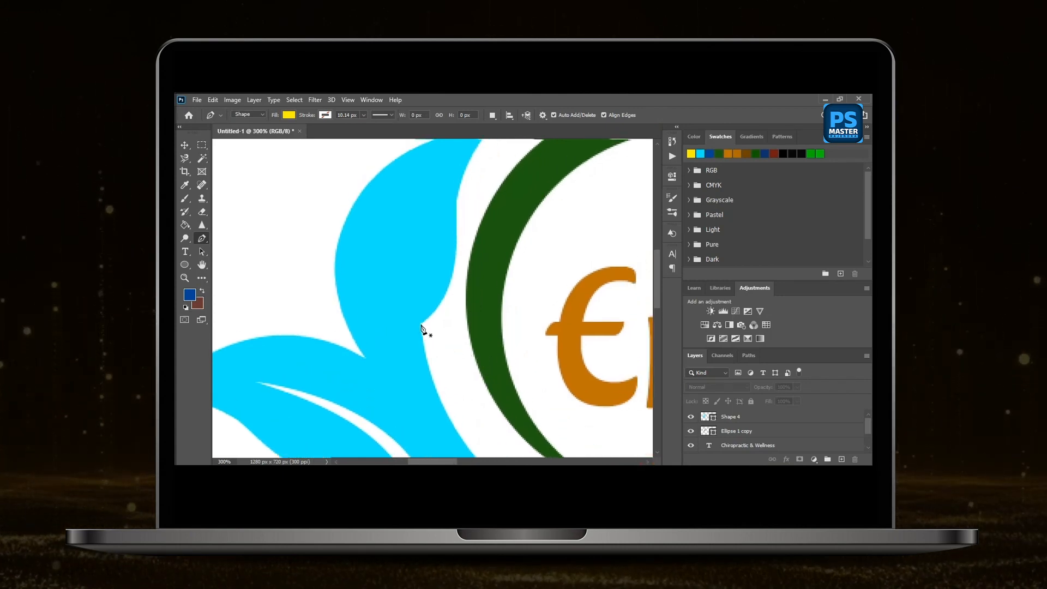
click(421, 327)
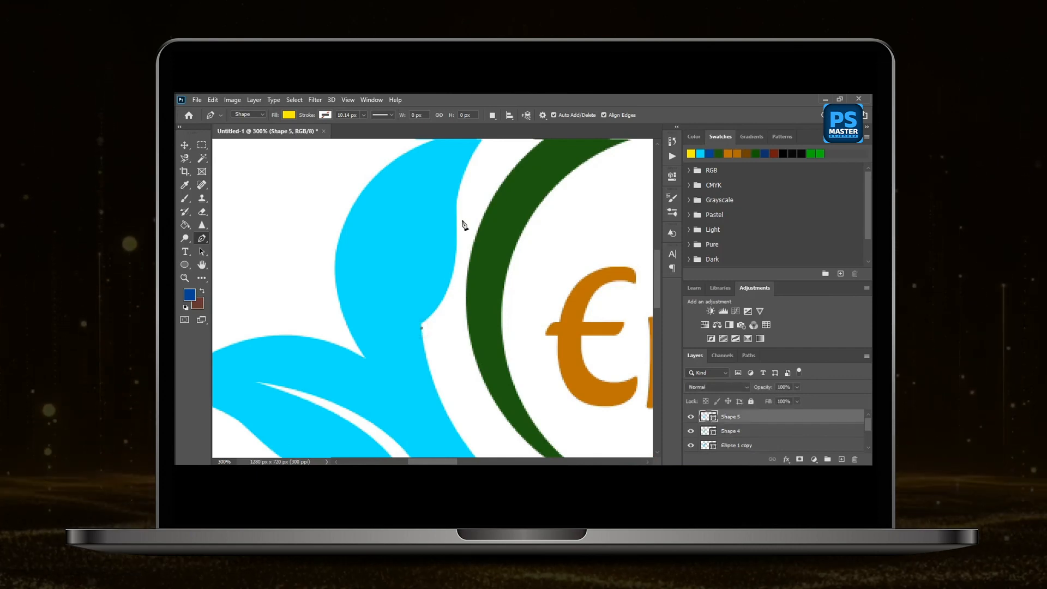
scroll(469, 261, up, 3)
click(436, 201)
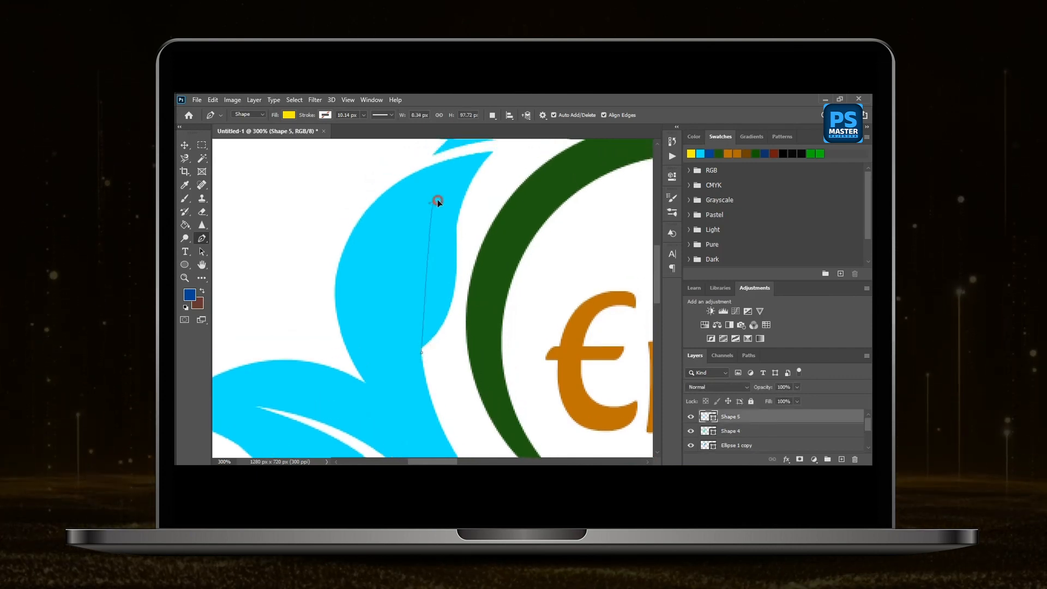
drag(437, 199, 486, 148)
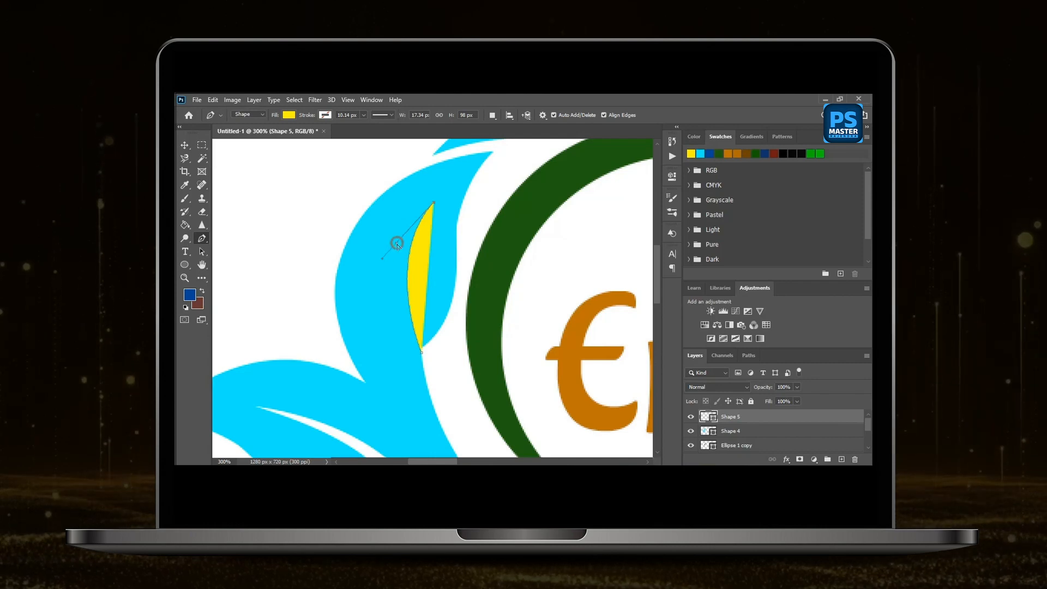
drag(429, 391, 417, 293)
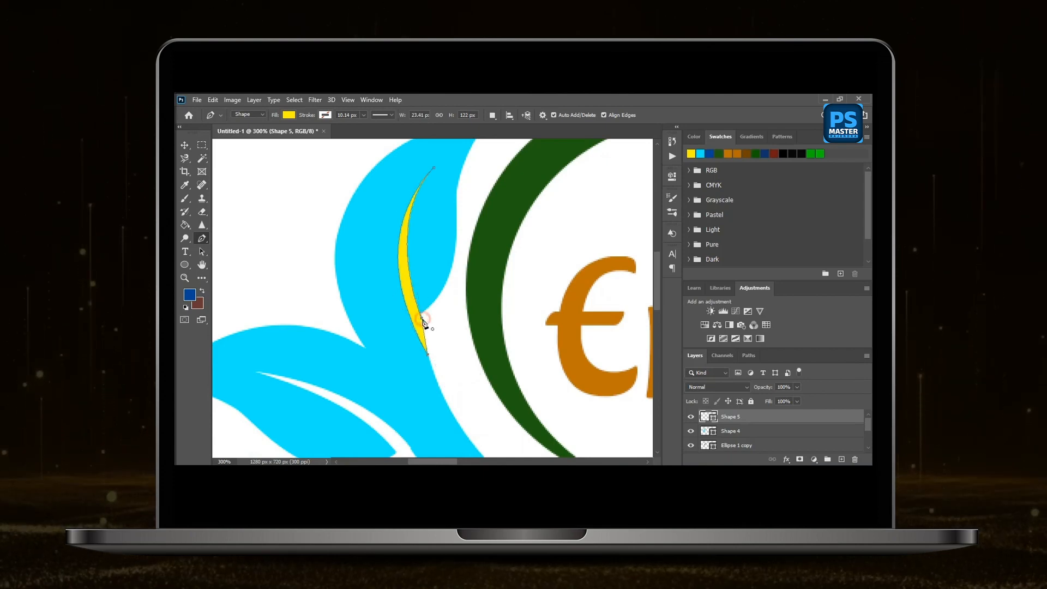
Select the yellow vein with the merged leaf-and-crescent shape and use Subtract Front Shape to cut it out of the upright leaf.
click(184, 145)
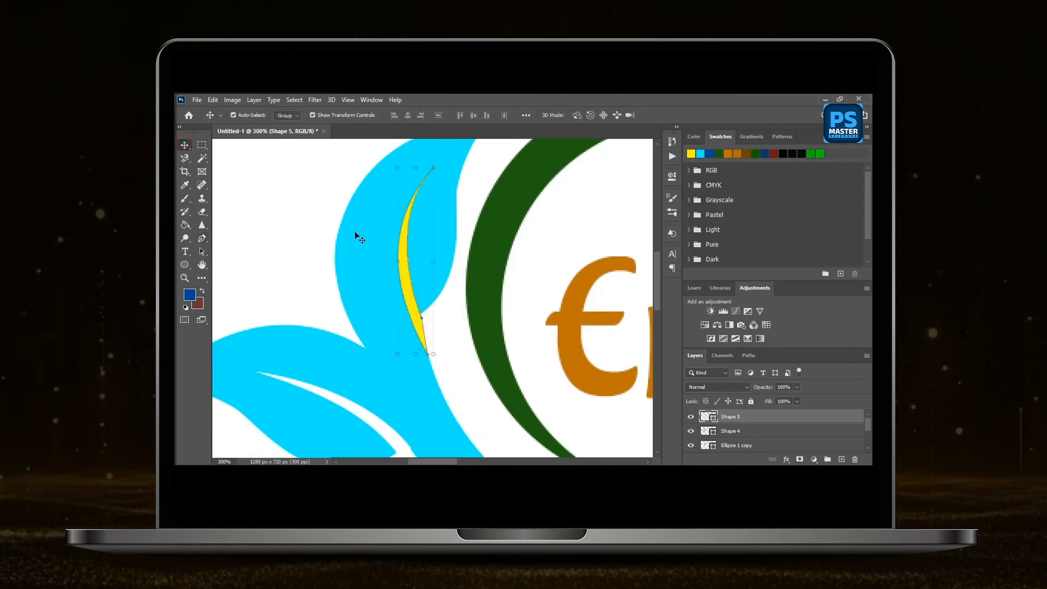
shift+click(354, 231)
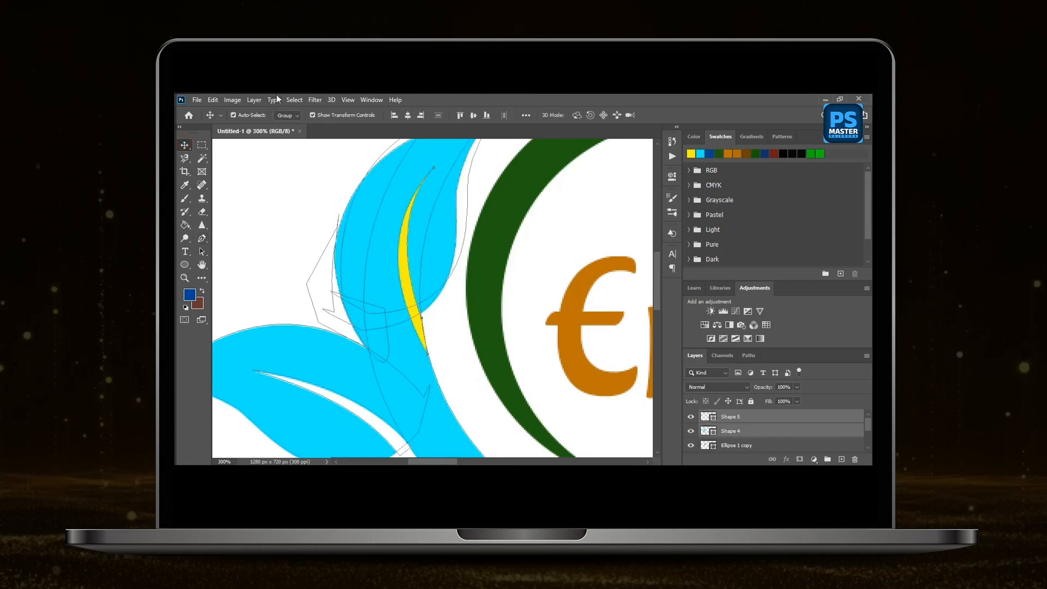
click(254, 100)
mouse_move(335, 388)
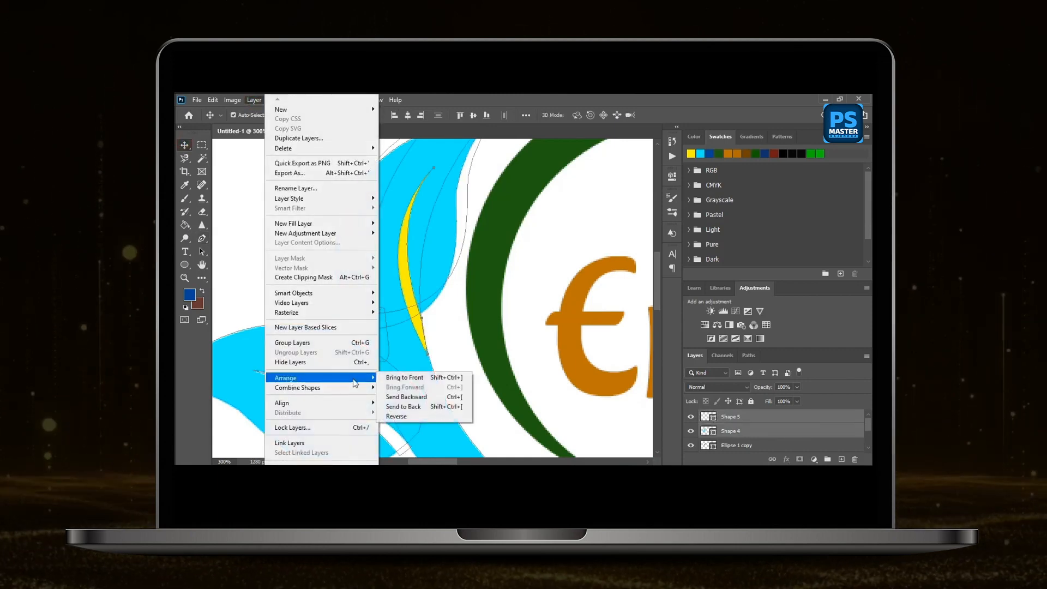
click(423, 397)
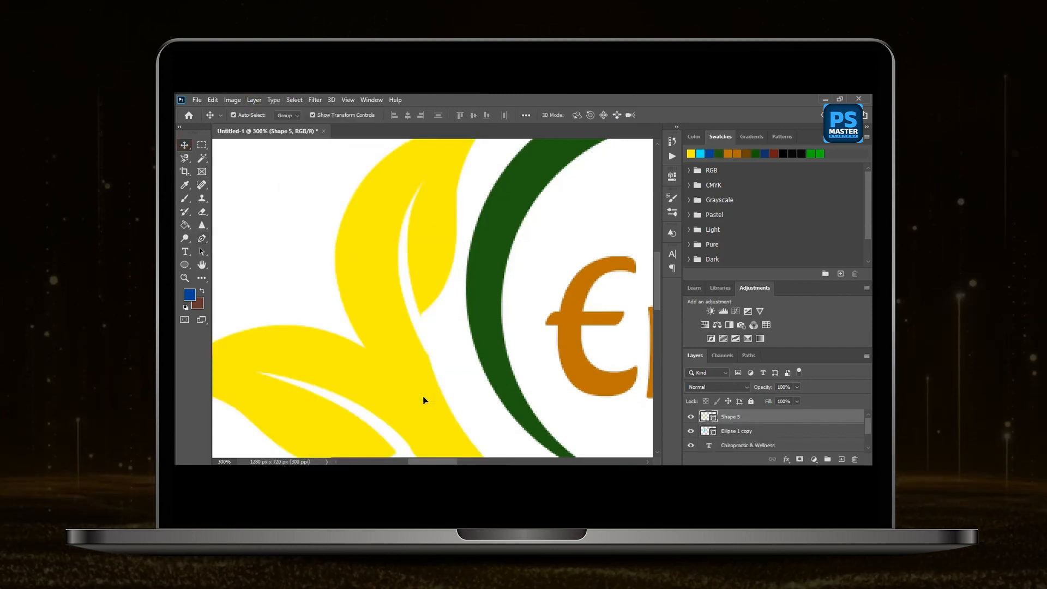
click(277, 197)
Draw a yellow circle about 37 px across with the Ellipse tool and move it into the gap between the two leaves.
scroll(327, 326, down, 2)
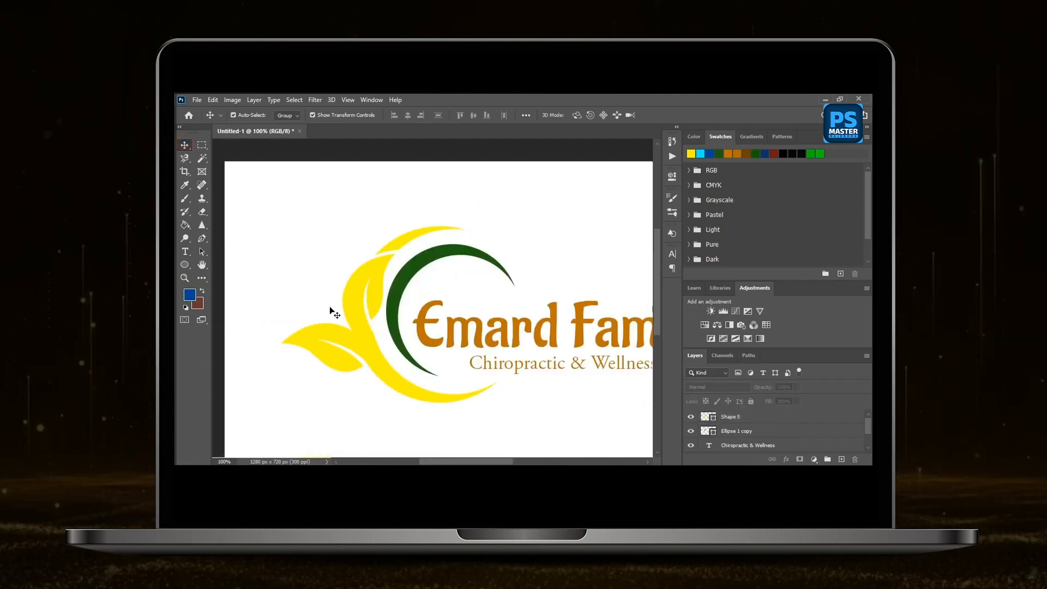
click(185, 264)
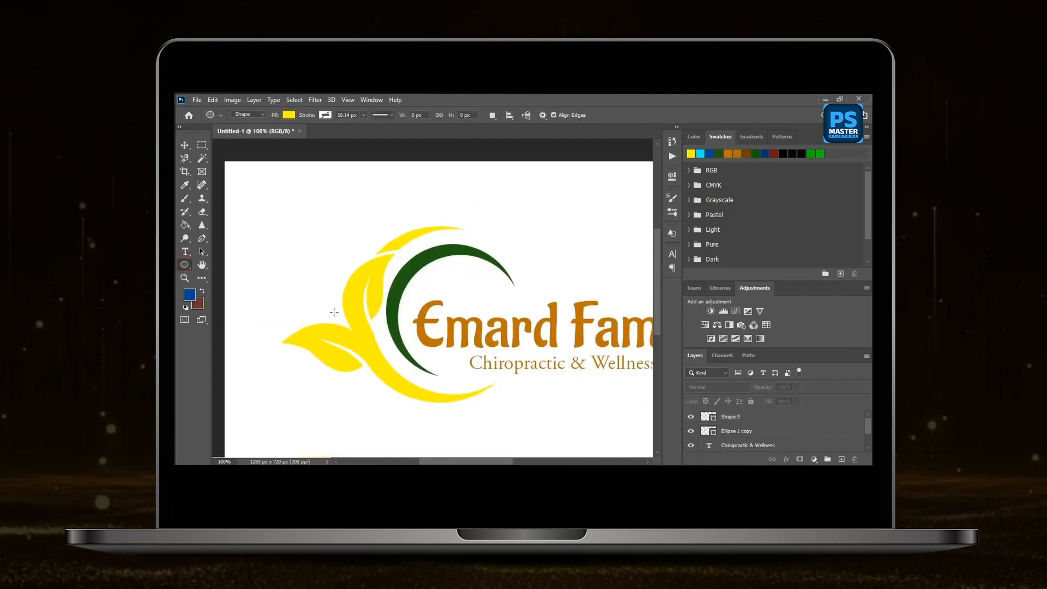
drag(328, 306, 347, 329)
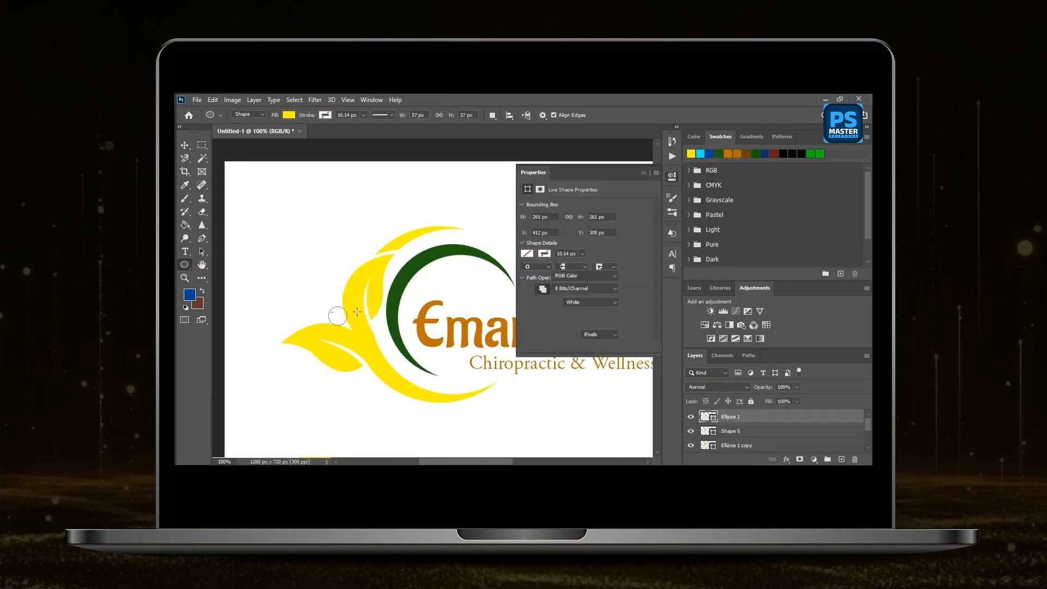
click(643, 173)
key(v)
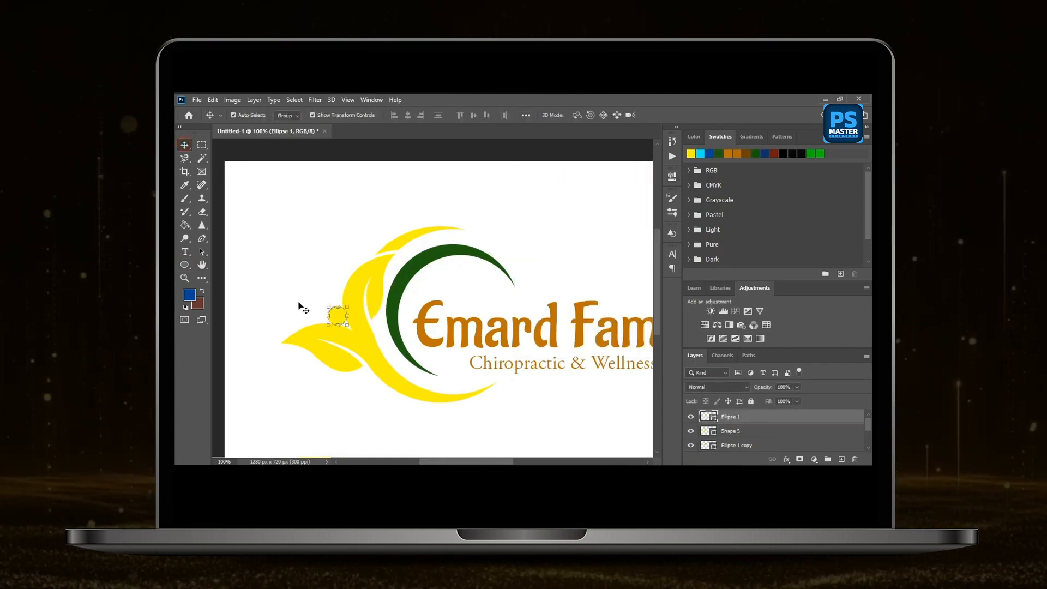
drag(339, 319, 329, 311)
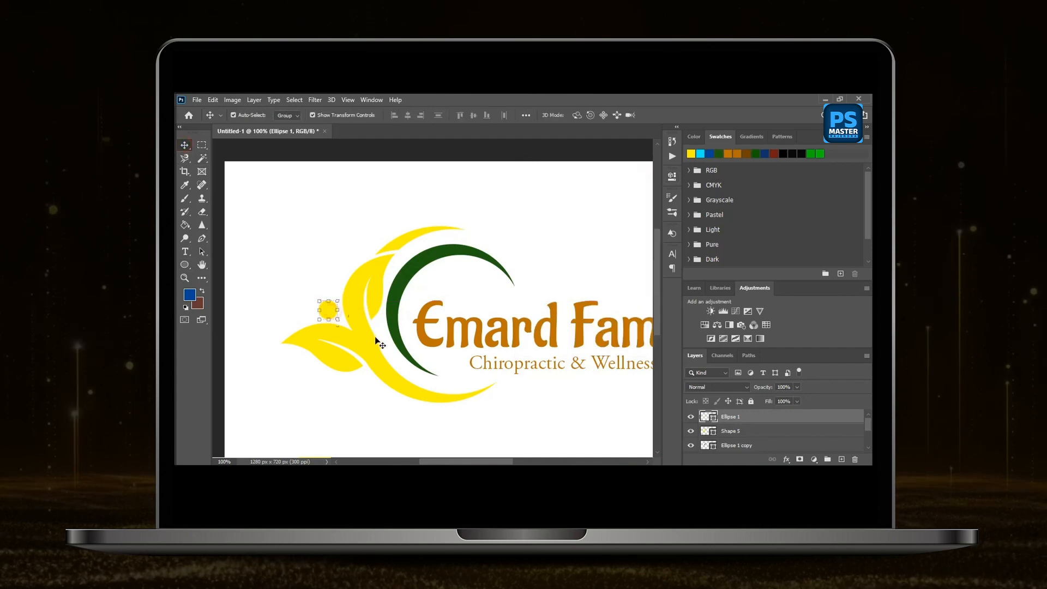
click(502, 241)
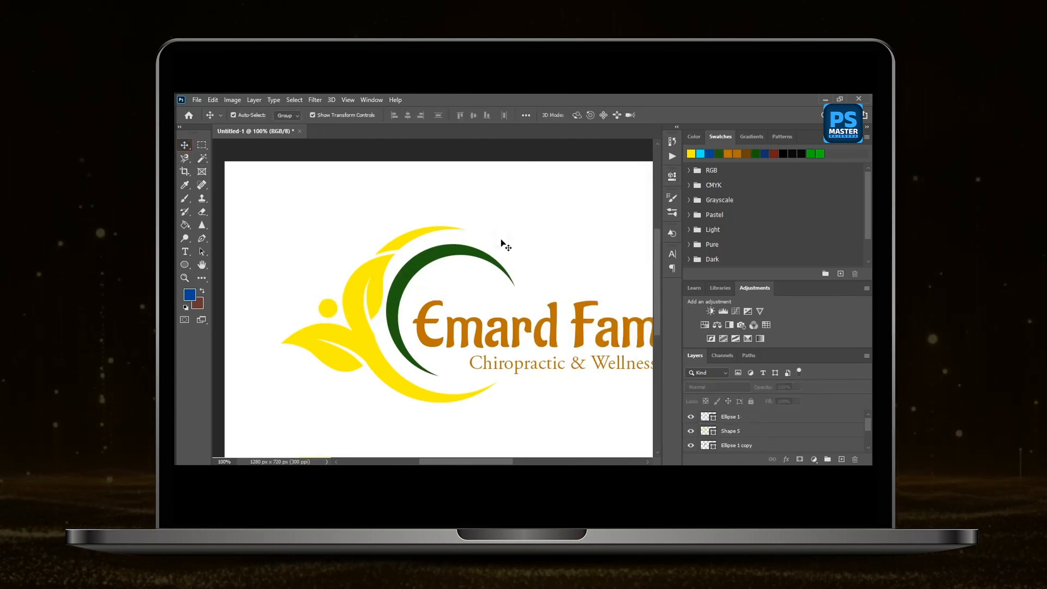
Draw a thin yellow rectangle about 514 × 8 px across the middle of the "Chiropractic & Wellness" tagline.
scroll(304, 164, right, 3)
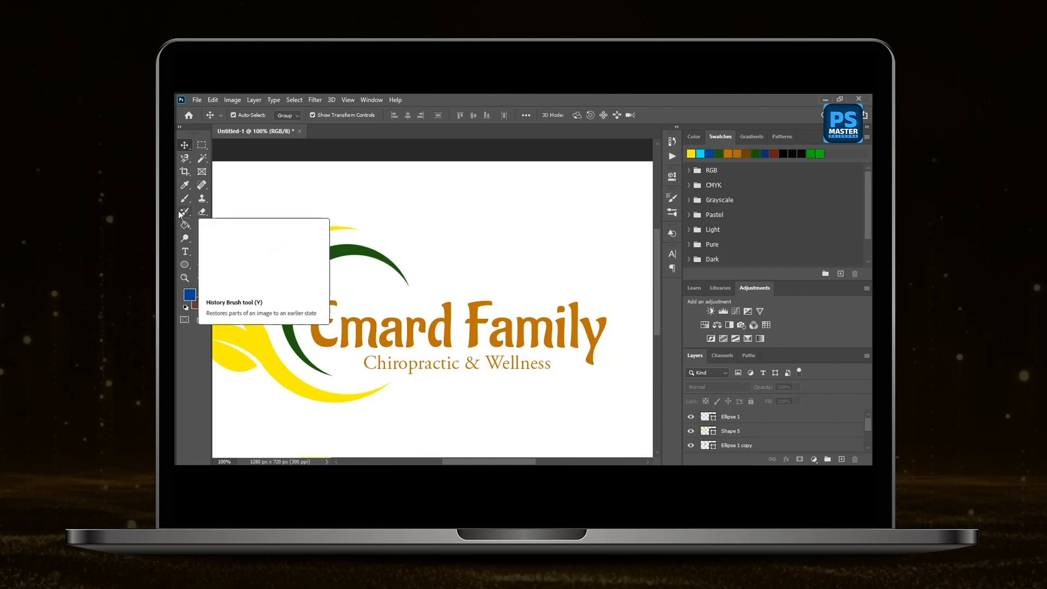
click(185, 265)
click(229, 265)
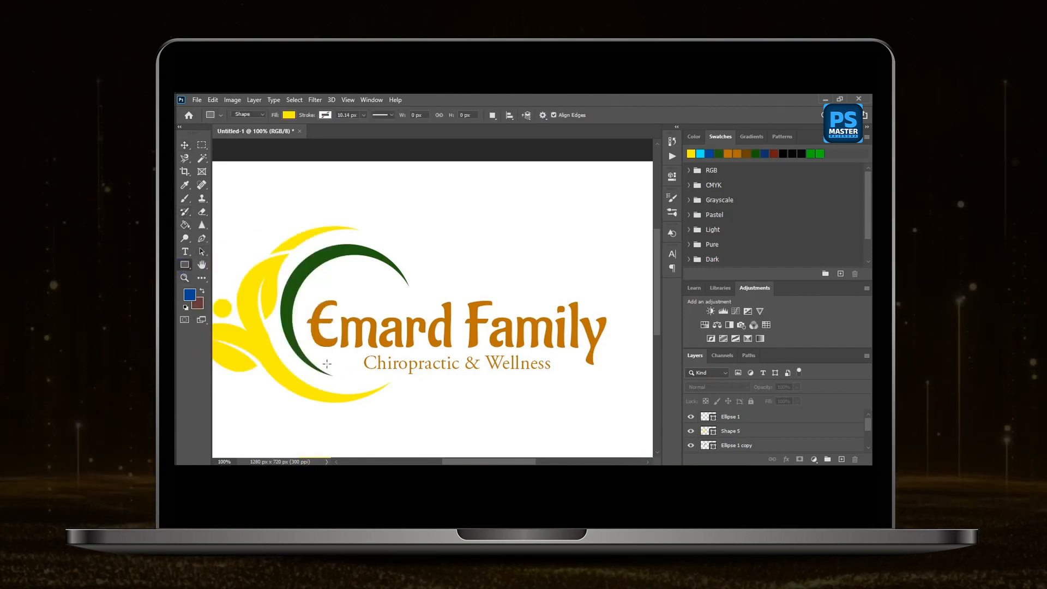
drag(322, 363, 585, 367)
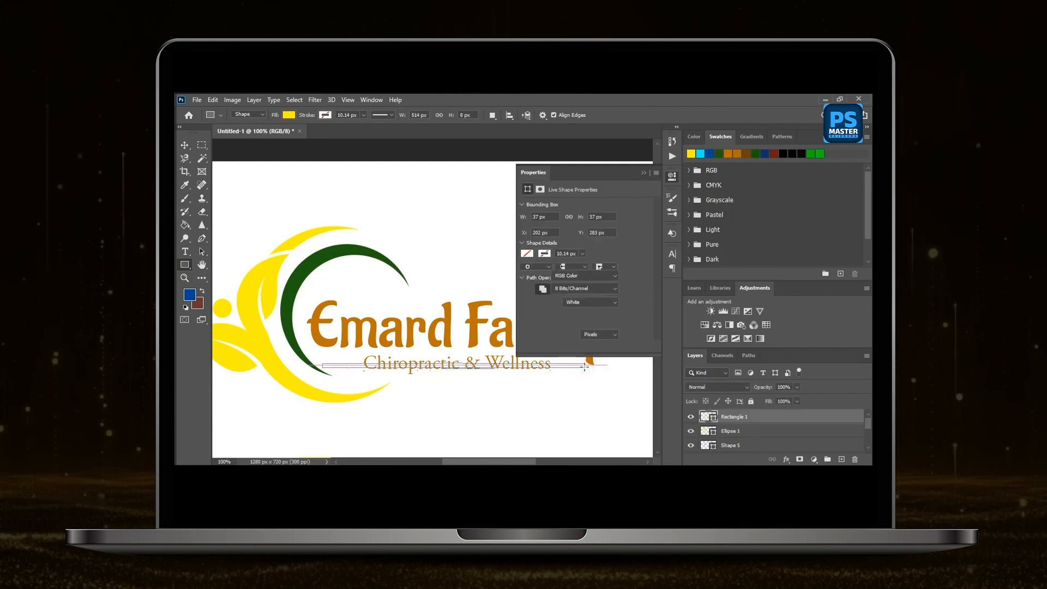
click(642, 173)
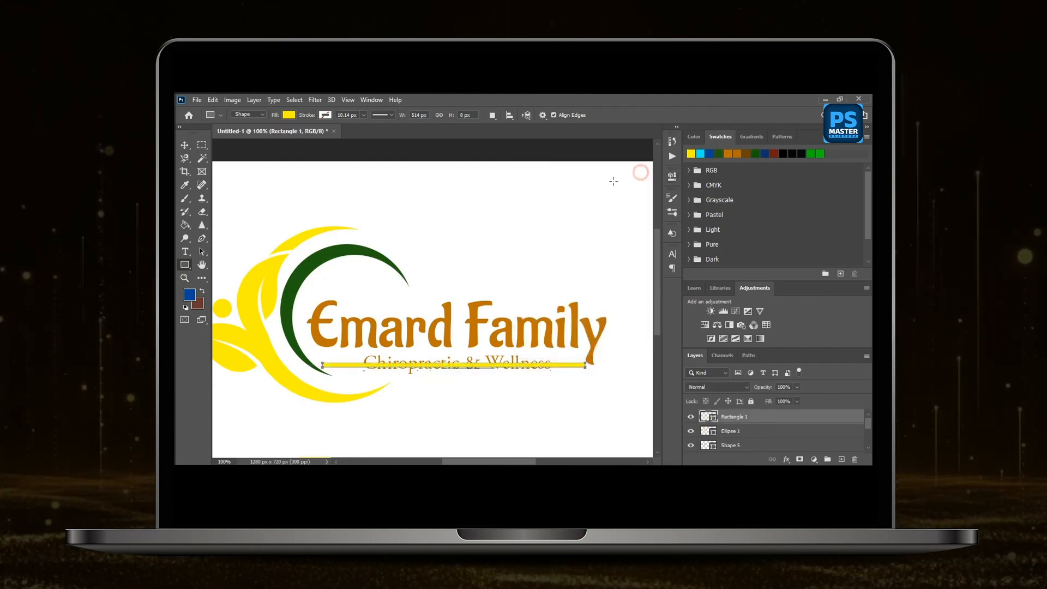
key(v)
click(401, 236)
Transform the yellow bar across the tagline to make it thinner.
key(ctrl+plus)
click(284, 384)
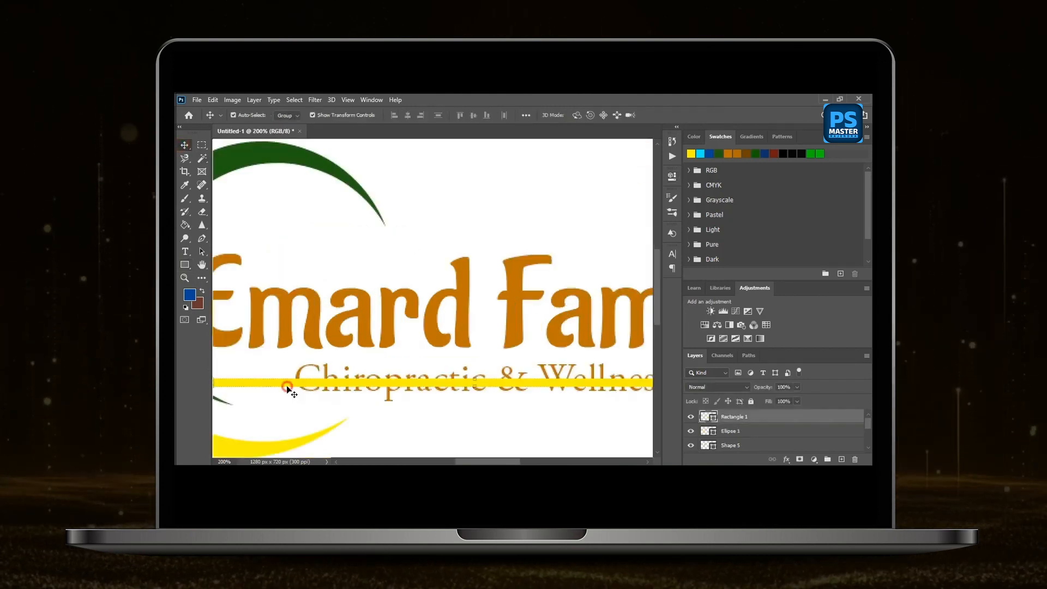
click(476, 386)
drag(476, 385, 475, 385)
click(680, 115)
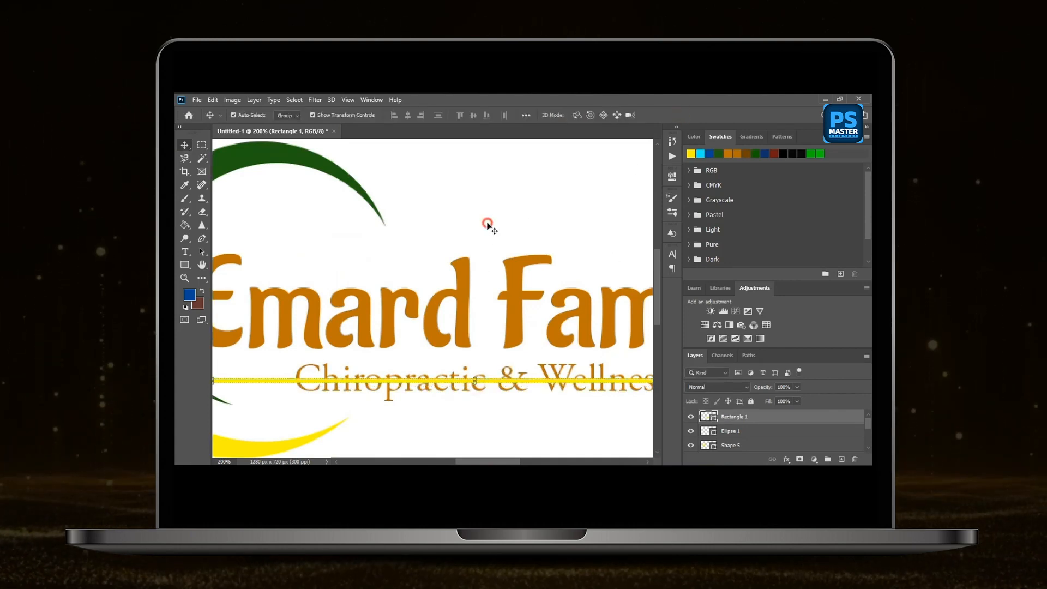
click(487, 223)
Draw a second yellow rectangle about 392 × 47 px that covers the tagline and the middle of the thin bar.
key(ctrl+1)
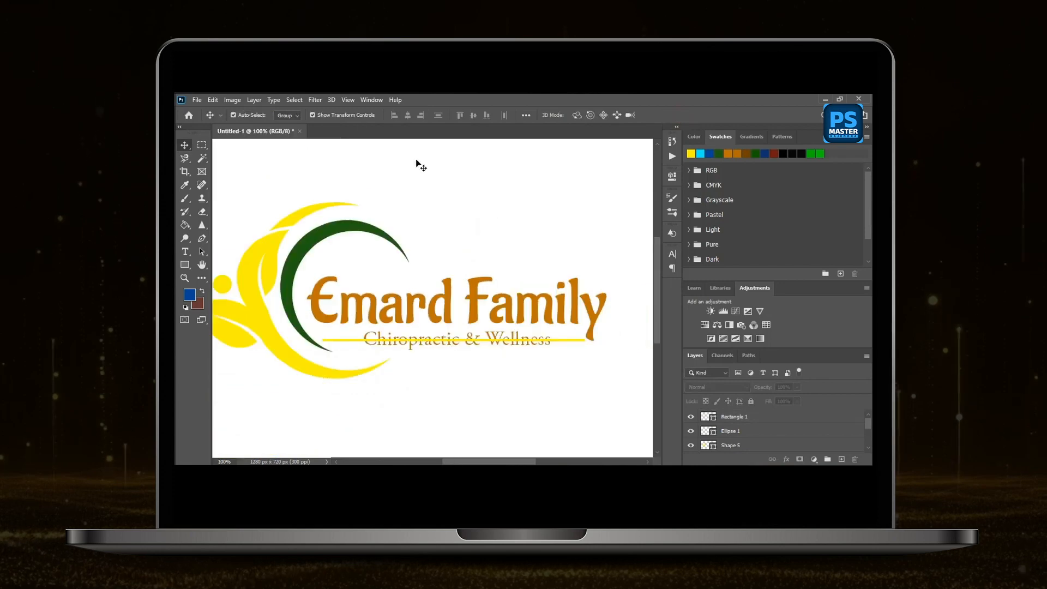
click(186, 265)
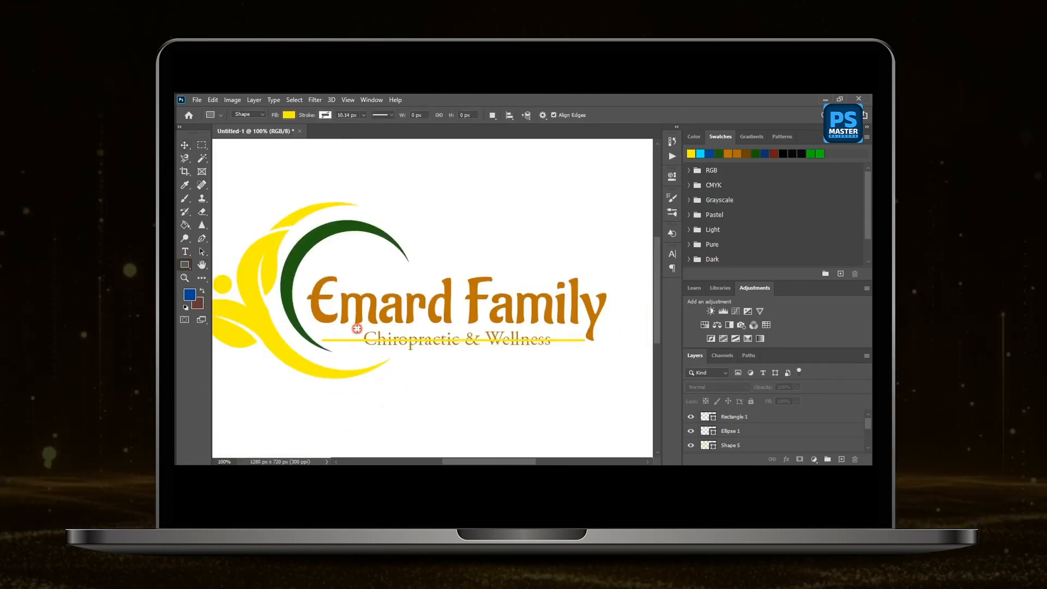
drag(357, 329, 557, 353)
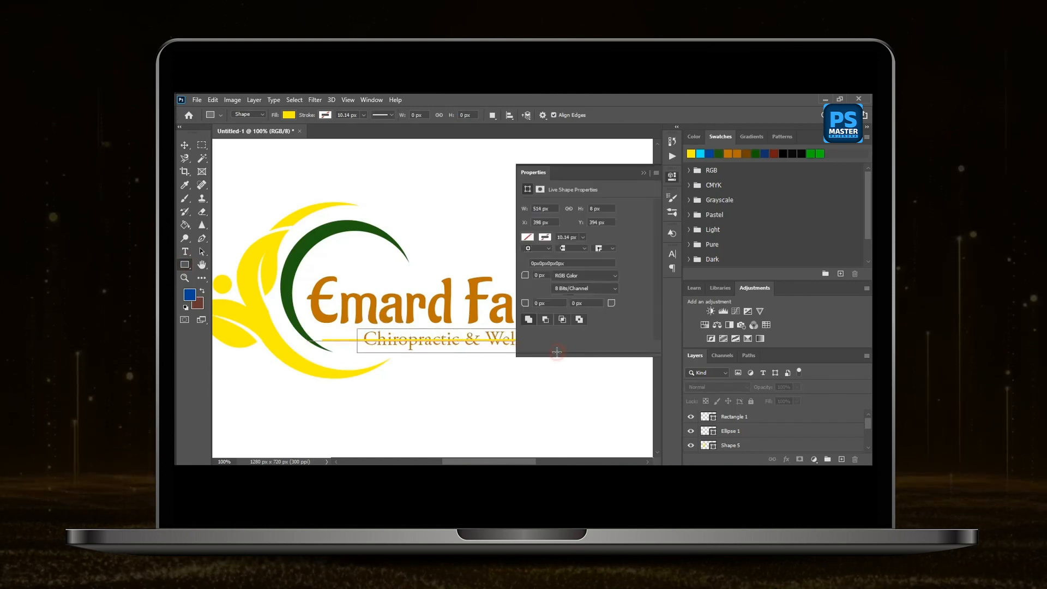
click(643, 173)
key(v)
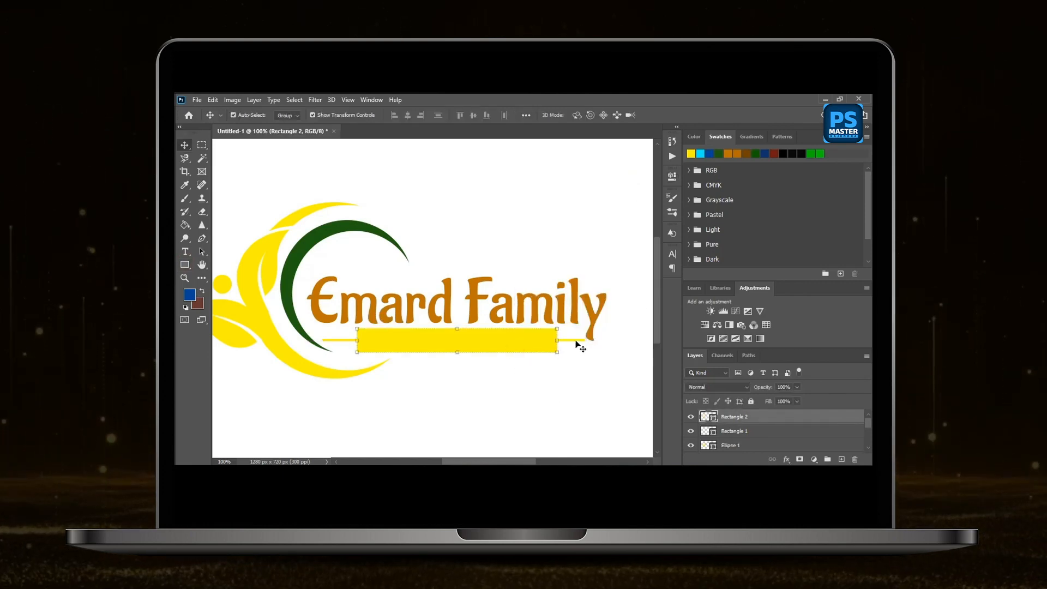
Select the thin bar together with the tagline rectangle and use Subtract Front Shape to leave a line on each side of the tagline.
shift+click(576, 341)
click(254, 100)
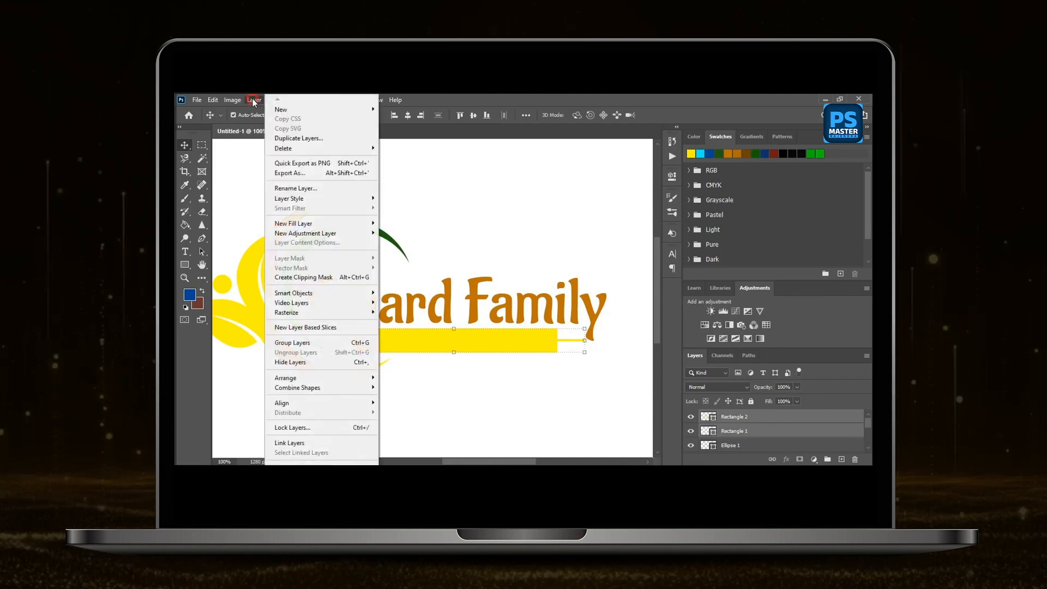
mouse_move(355, 389)
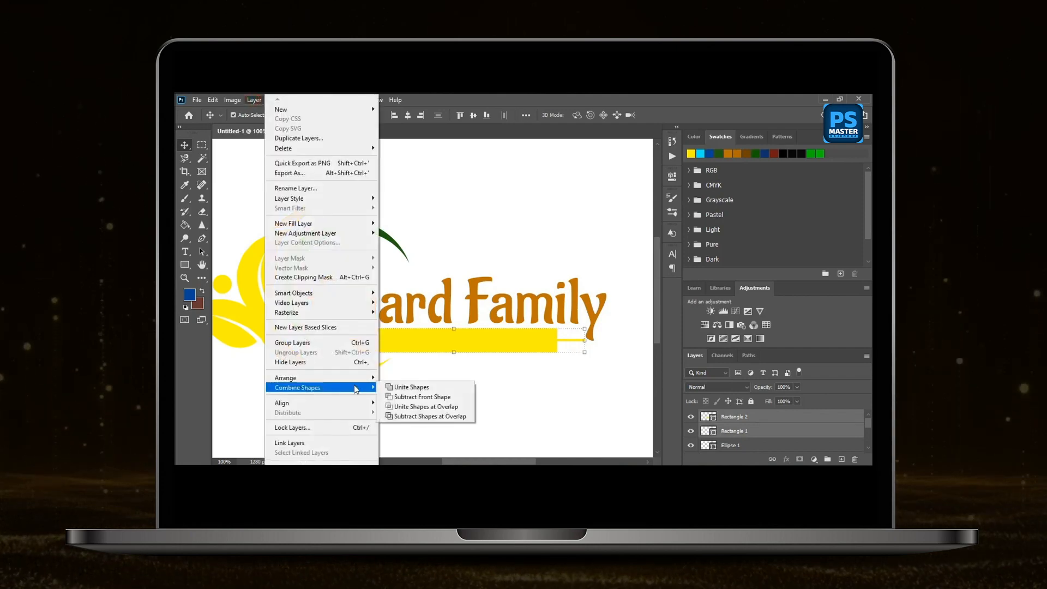
click(423, 397)
Recolor the merged leaf-and-crescent shape with the bright green swatch using the Paint Bucket tool.
click(313, 249)
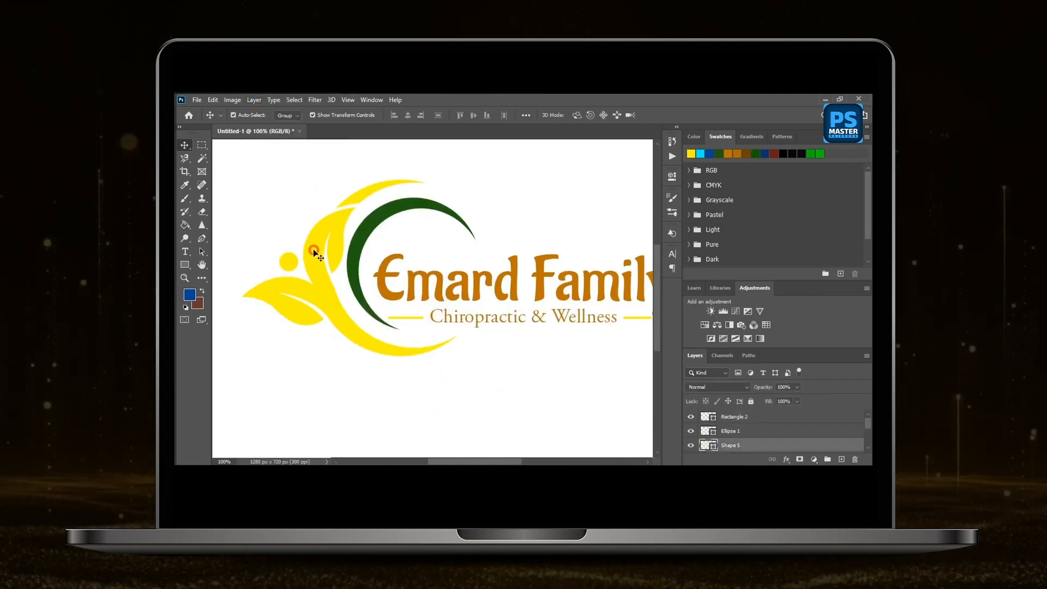
click(185, 225)
click(818, 154)
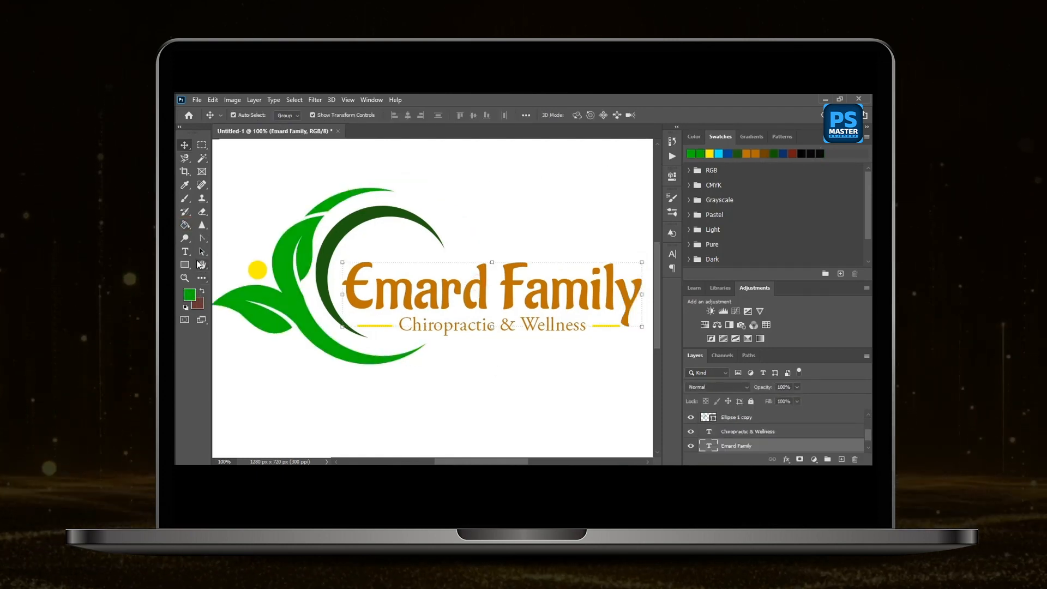
Recolor the Emard Family title bright green and the inner dark green crescent blue with the Paint Bucket tool.
click(185, 224)
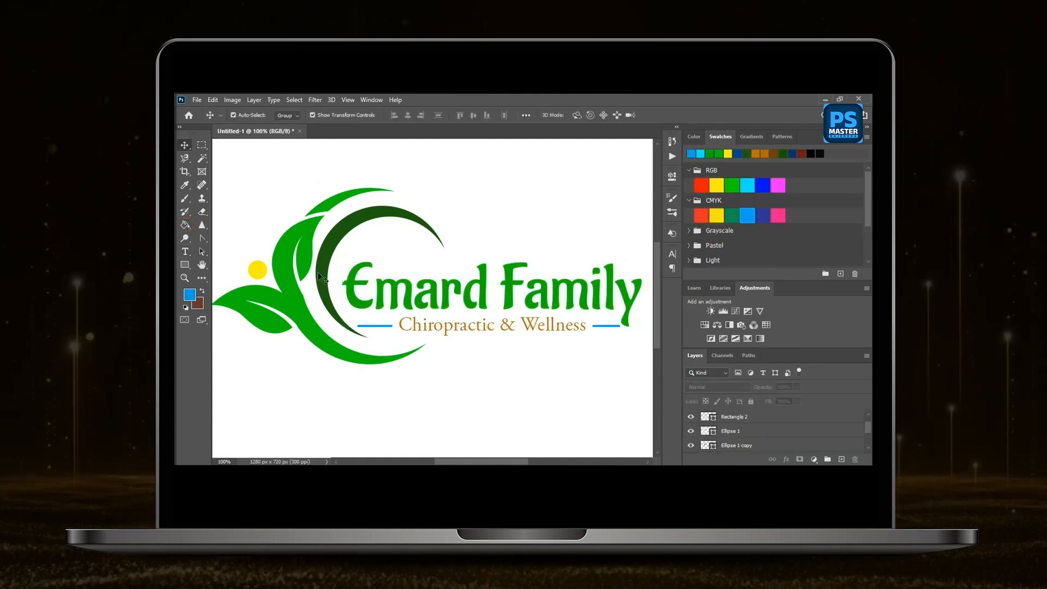
click(318, 274)
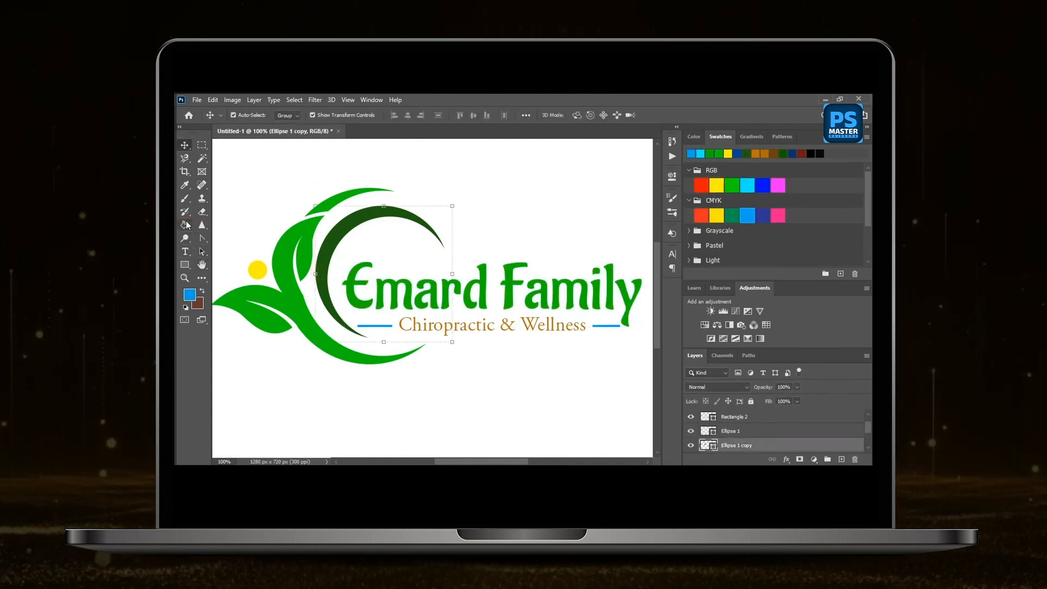
click(186, 224)
click(322, 262)
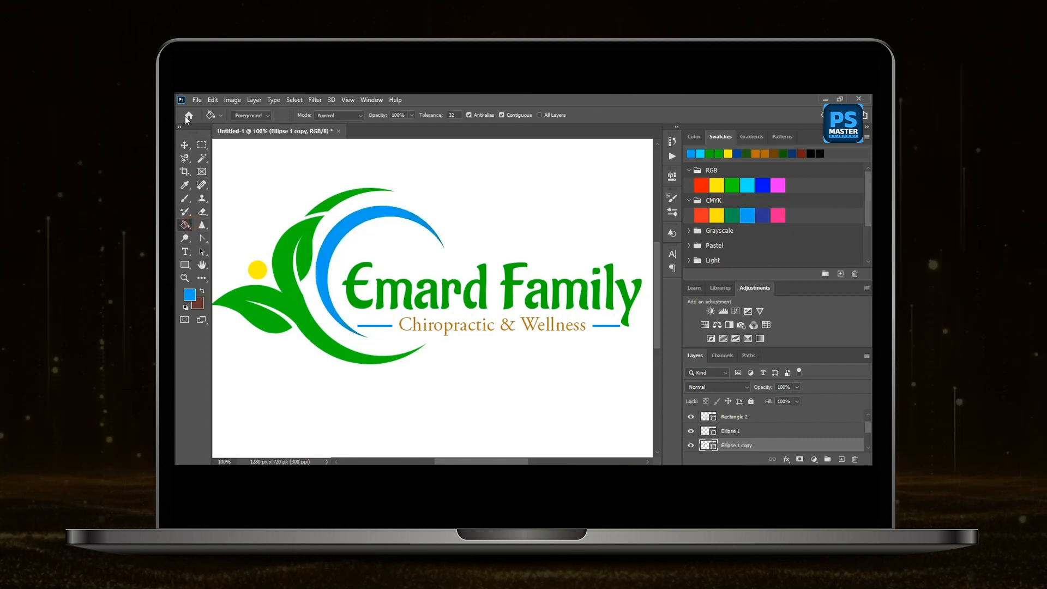
Recolor the small yellow circle beside the leaves and the tagline text with the same blue.
key(v)
click(282, 189)
click(255, 273)
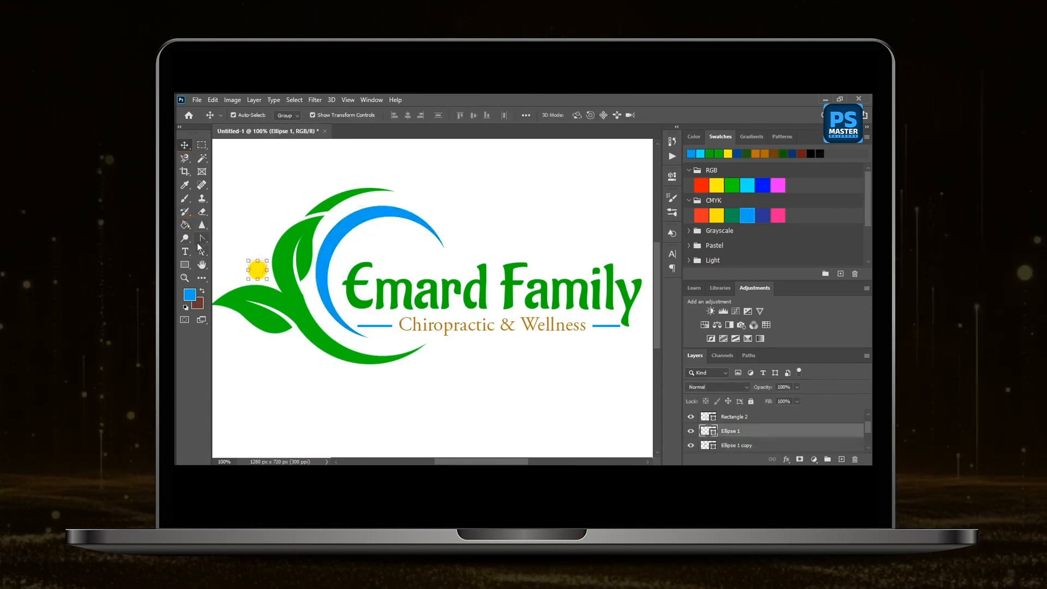
key(g)
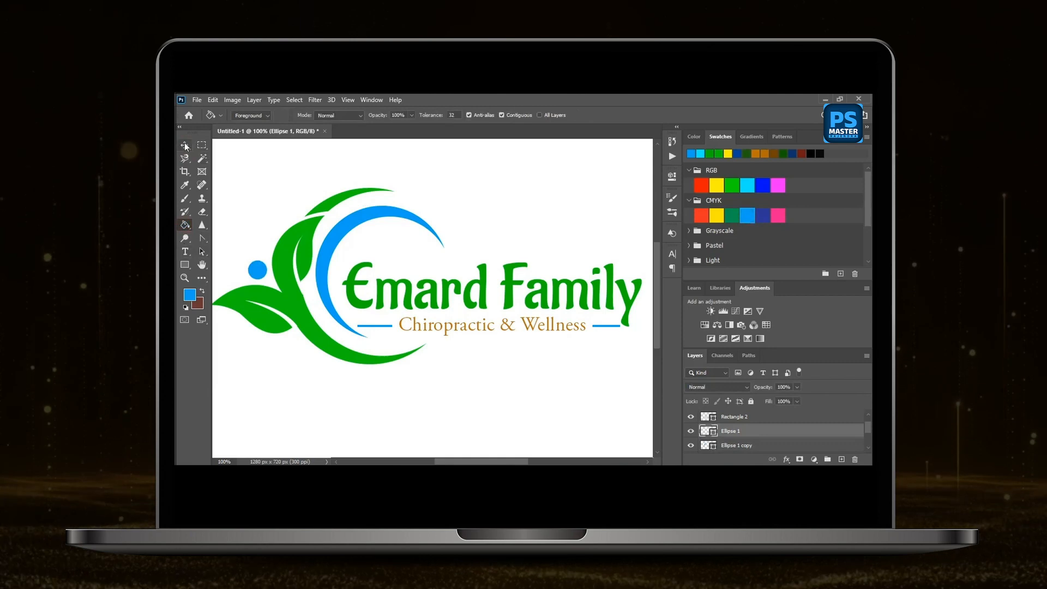
click(185, 142)
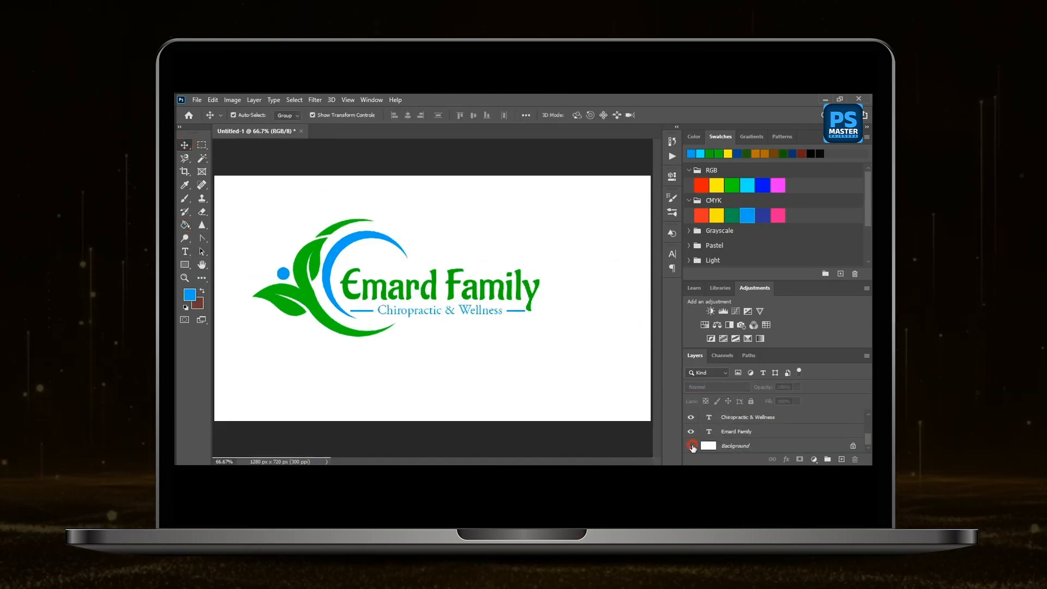
Hide the white Background layer and group all the logo layers together.
click(691, 445)
drag(248, 191, 544, 348)
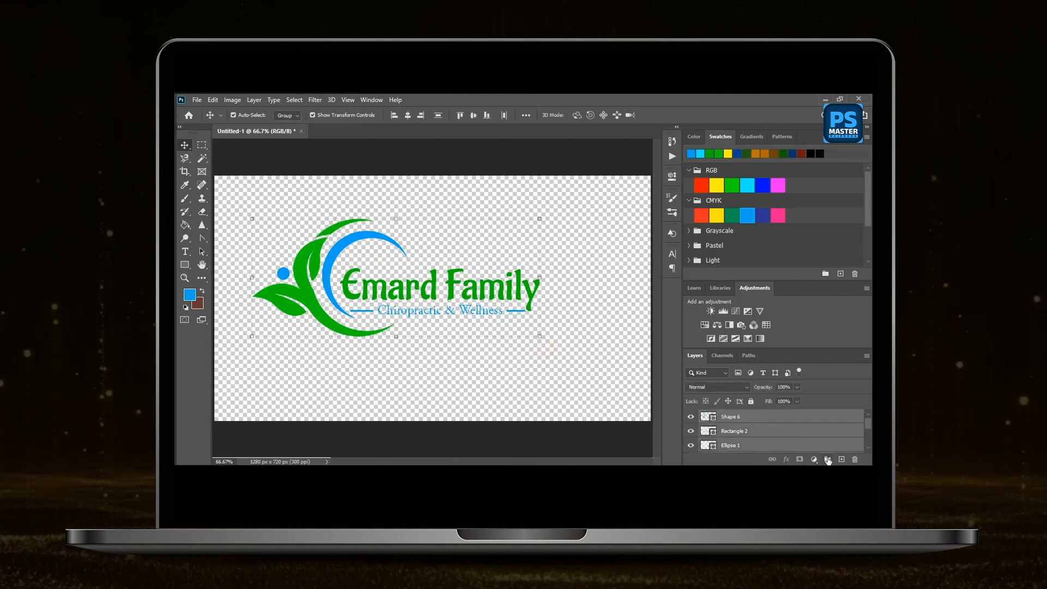
click(828, 460)
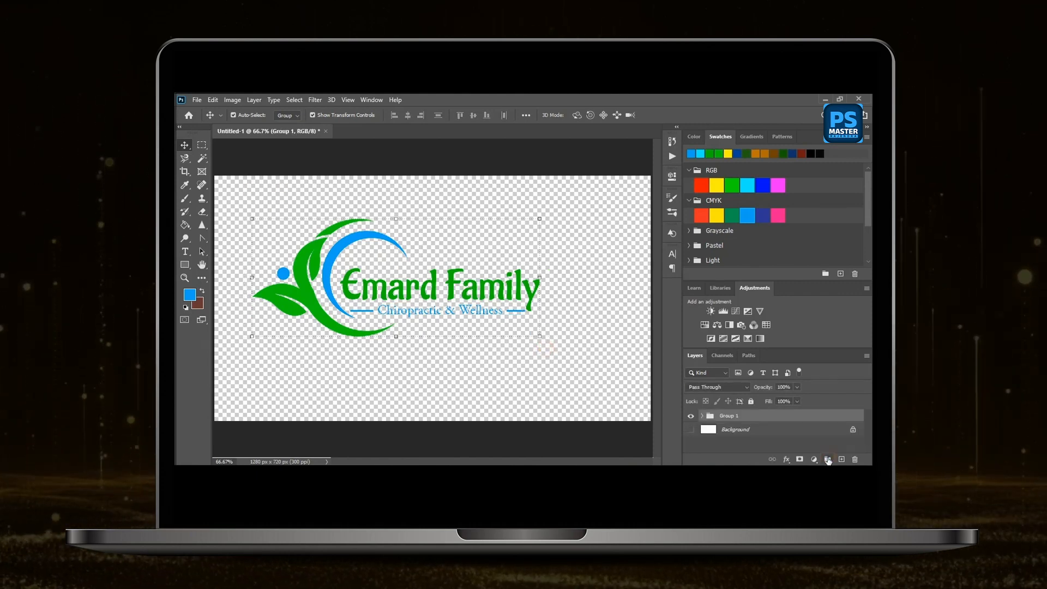
click(530, 353)
Open Glass mockup.psd and open the contents of its PlaceHolder smart object for editing.
click(196, 100)
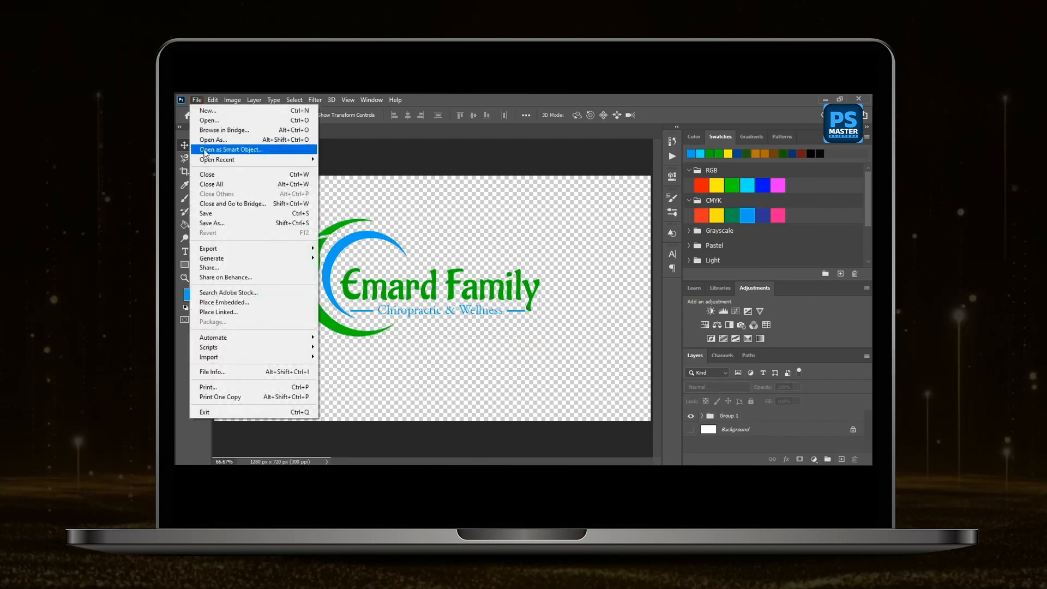
click(218, 126)
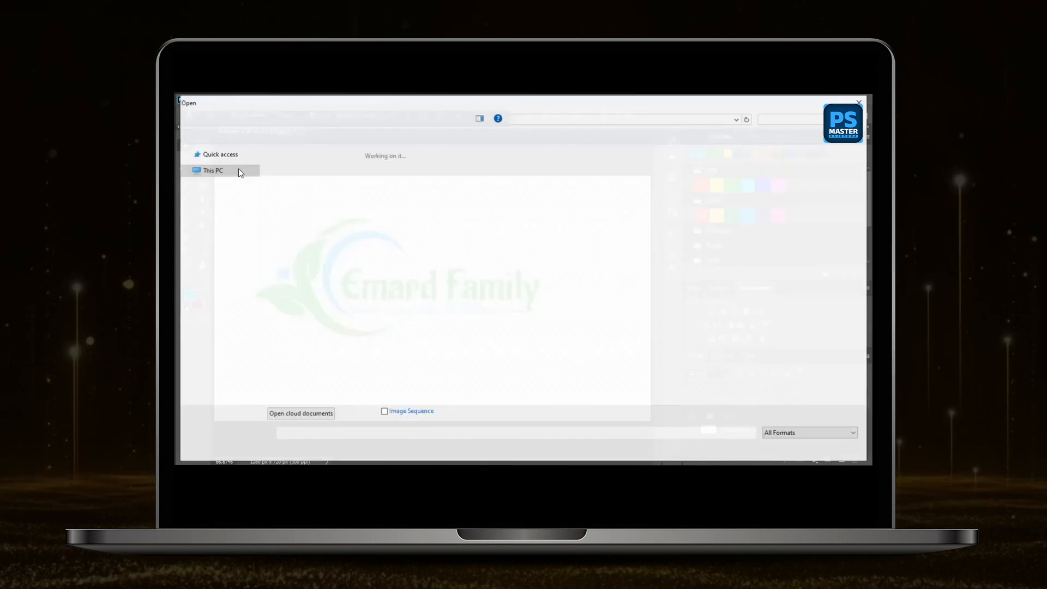
double_click(348, 185)
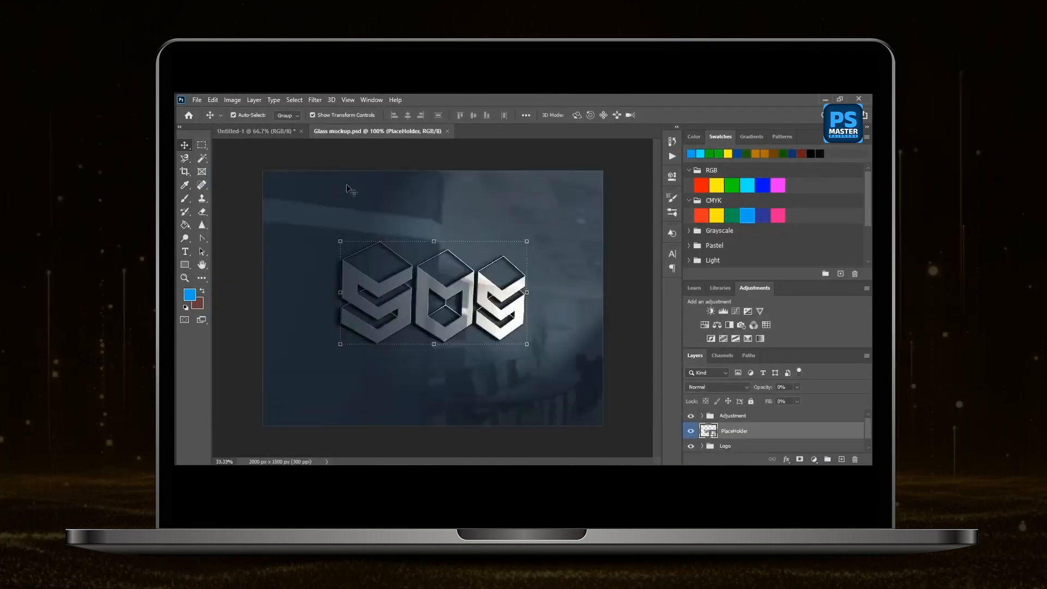
double_click(708, 431)
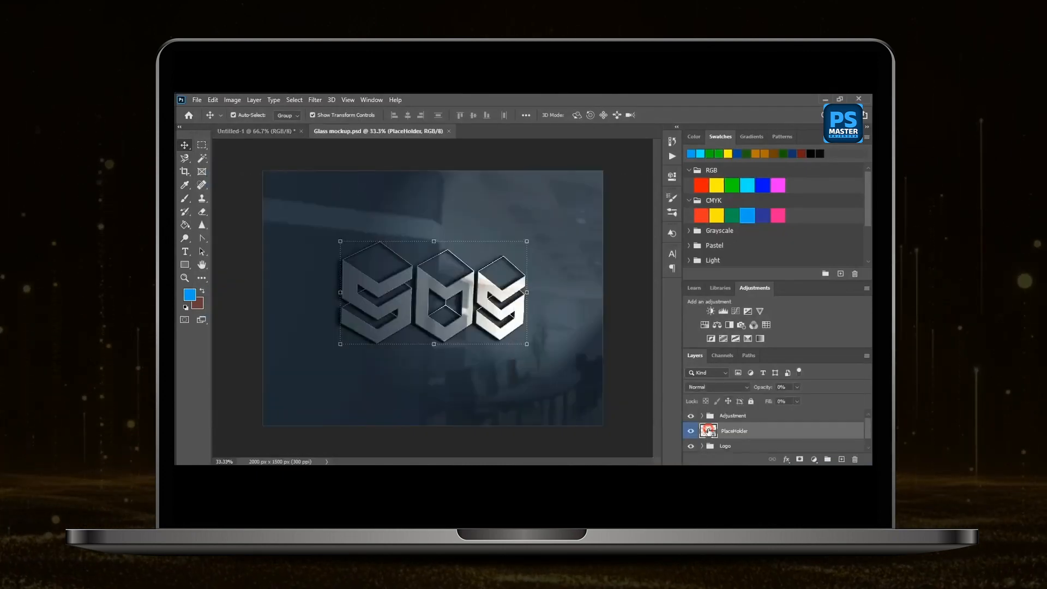
Copy the grouped logo from the Untitled-1 document into the placeholder document above the SOS artwork.
click(261, 132)
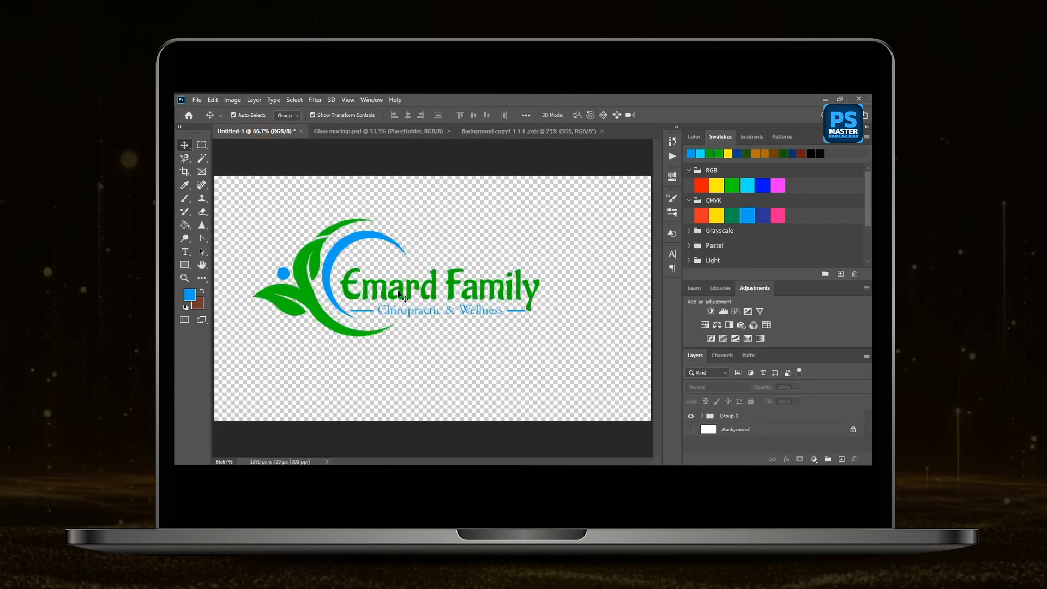
drag(303, 273, 416, 292)
click(573, 260)
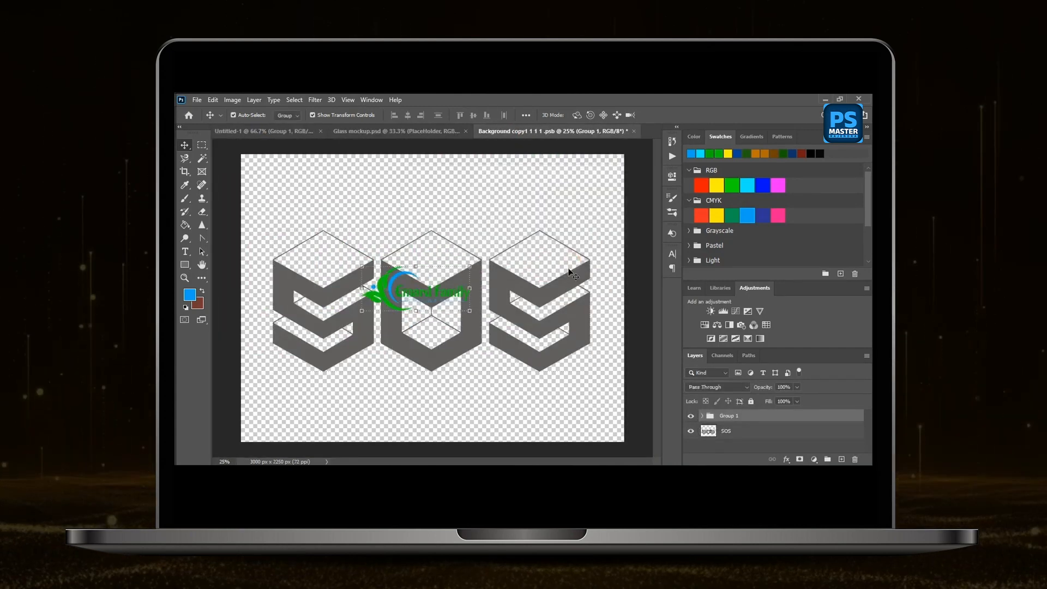
Scale the logo group to about 308% and position it over the SOS artwork.
drag(469, 312, 572, 382)
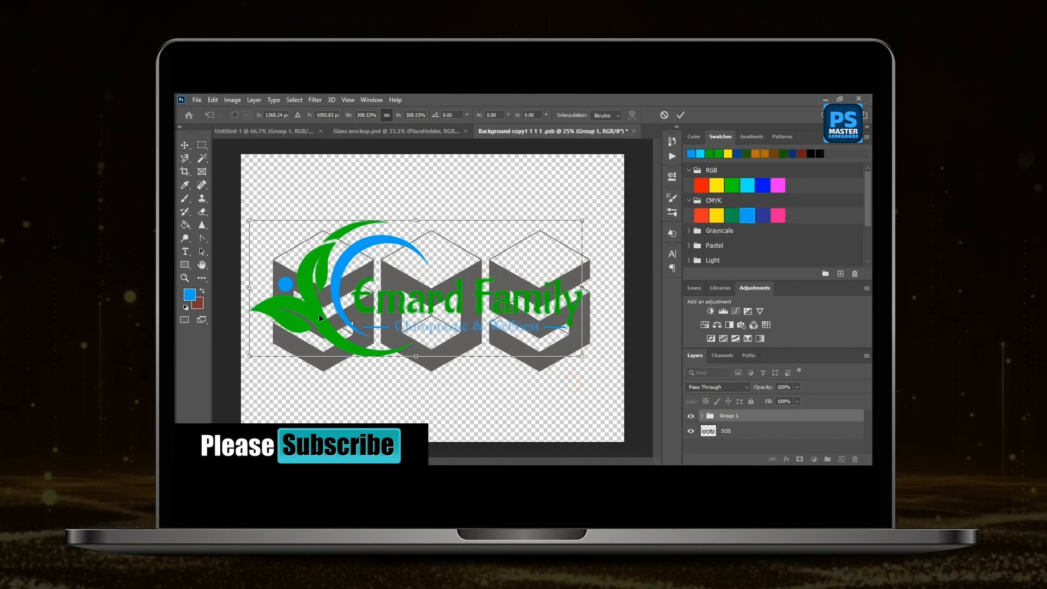
drag(319, 312, 324, 313)
click(680, 115)
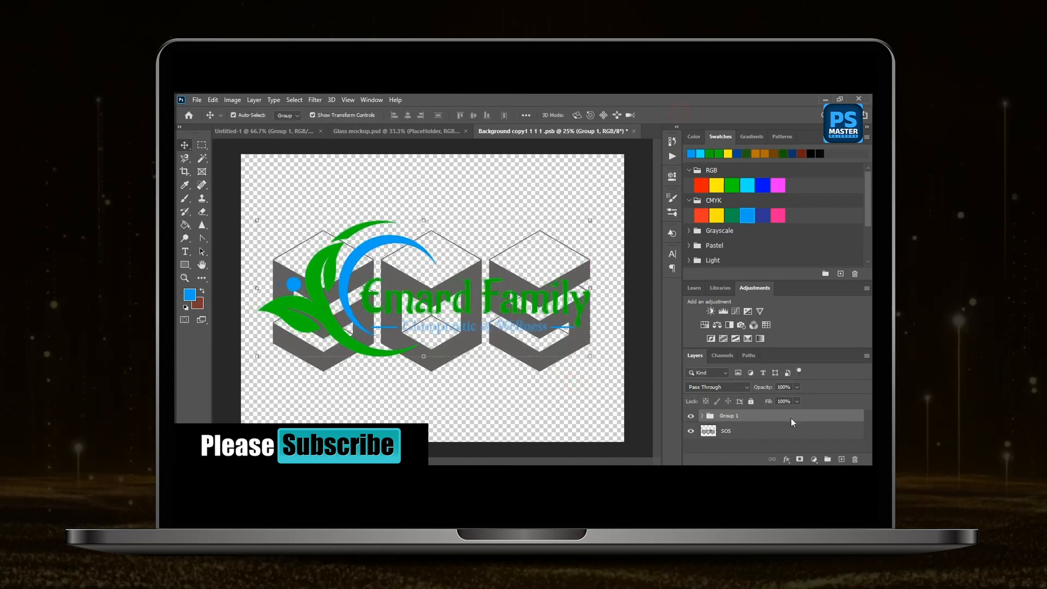